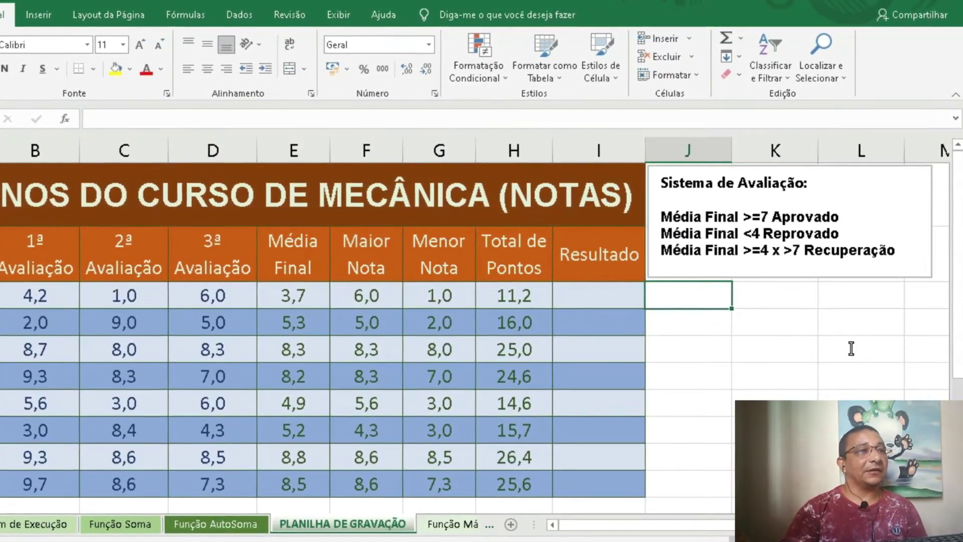
- Start a SE formula in cell I3 that tests E3>=7 and returns "Aprovado" when true
{"action": "key", "text": "Left"}
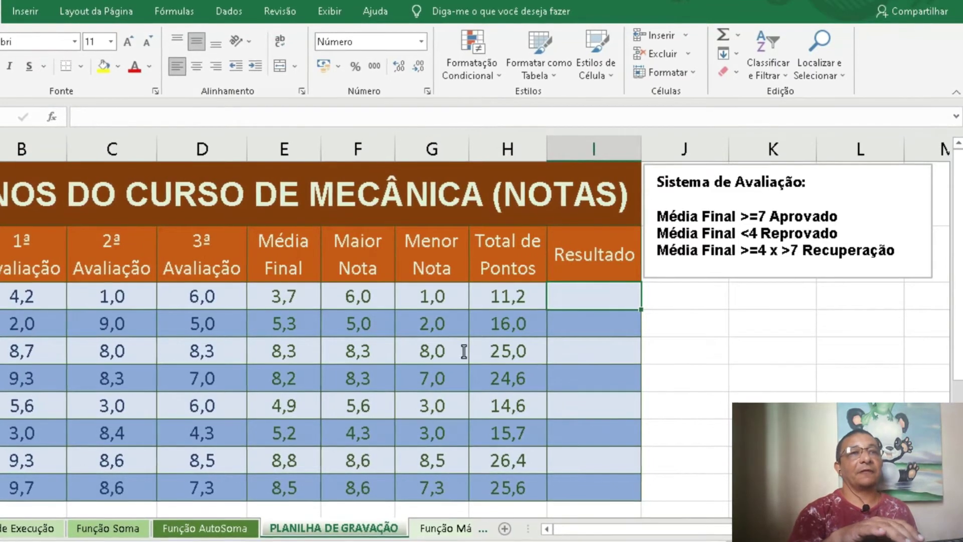
{"action": "type", "text": "=se"}
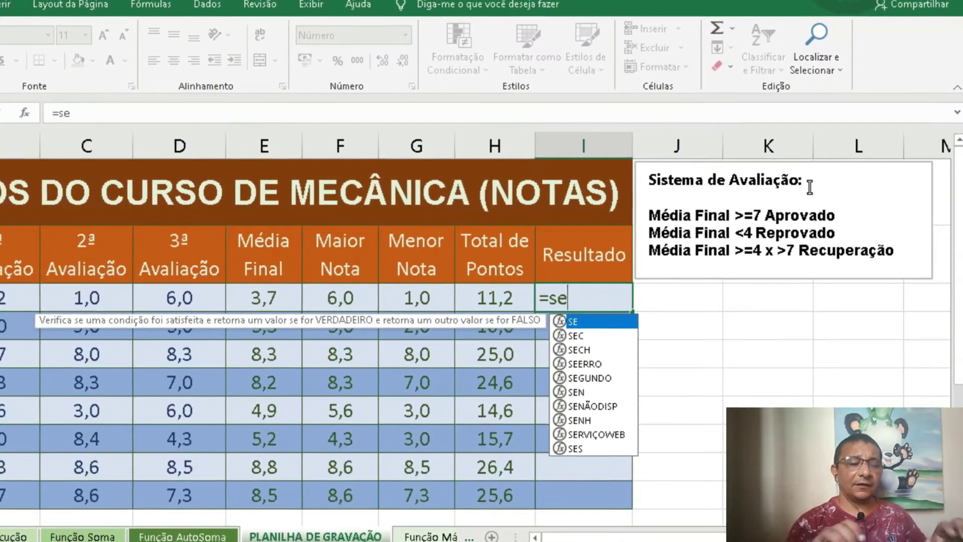
{"action": "type", "text": "("}
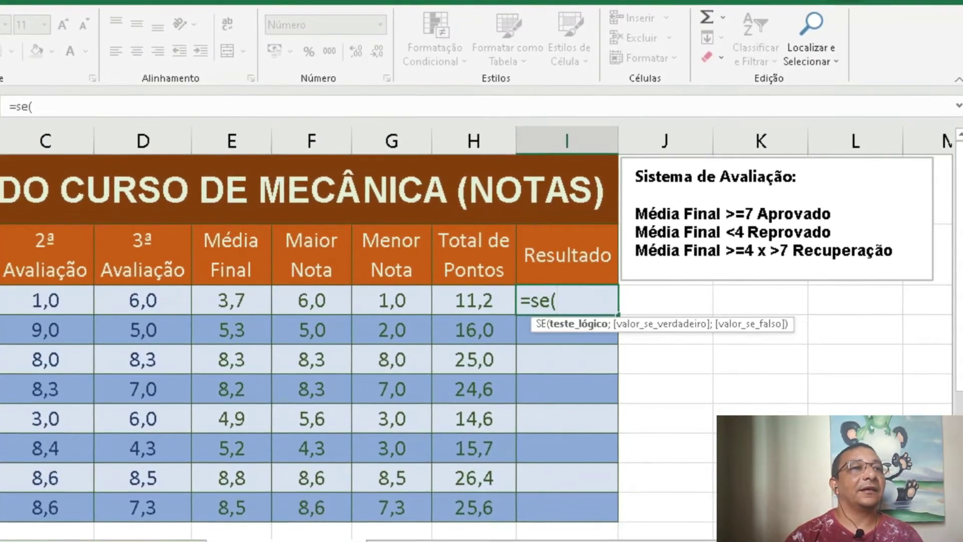
{"action": "left_click", "coordinate": [232, 299]}
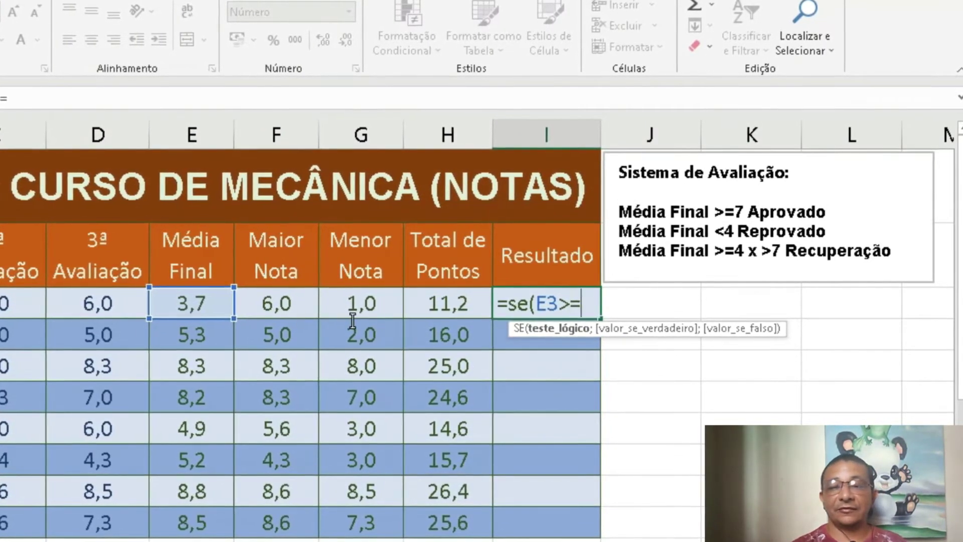
{"action": "type", "text": "7;\"A"}
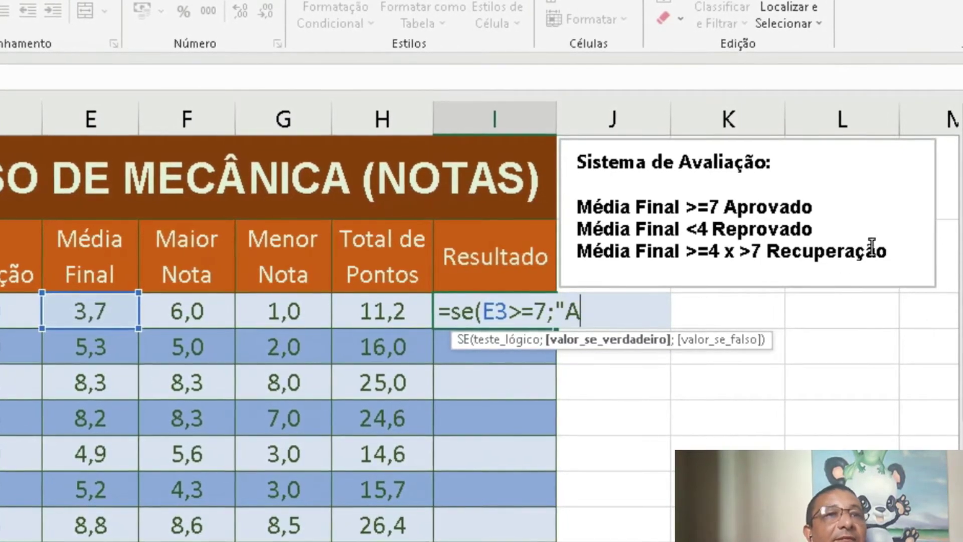
{"action": "type", "text": "r"}
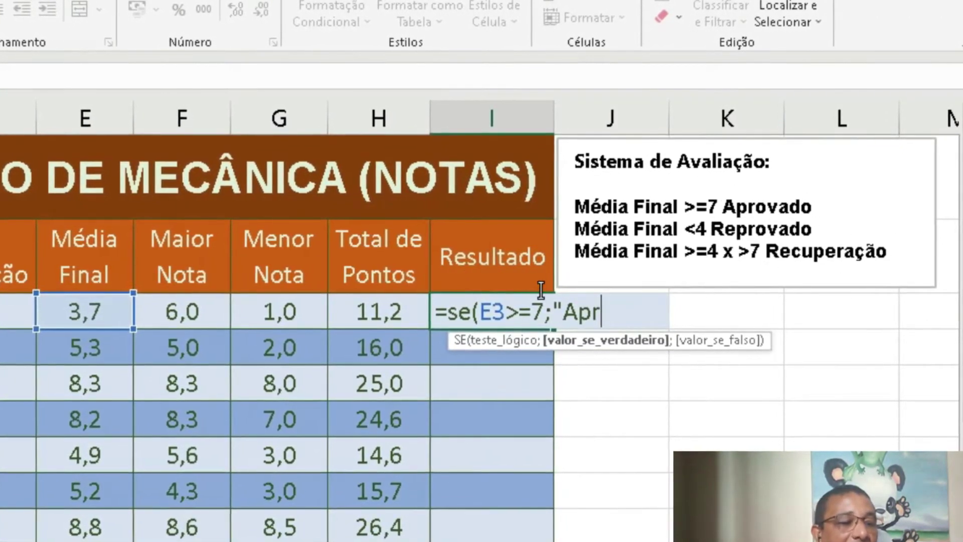
{"action": "type", "text": "ovado"}
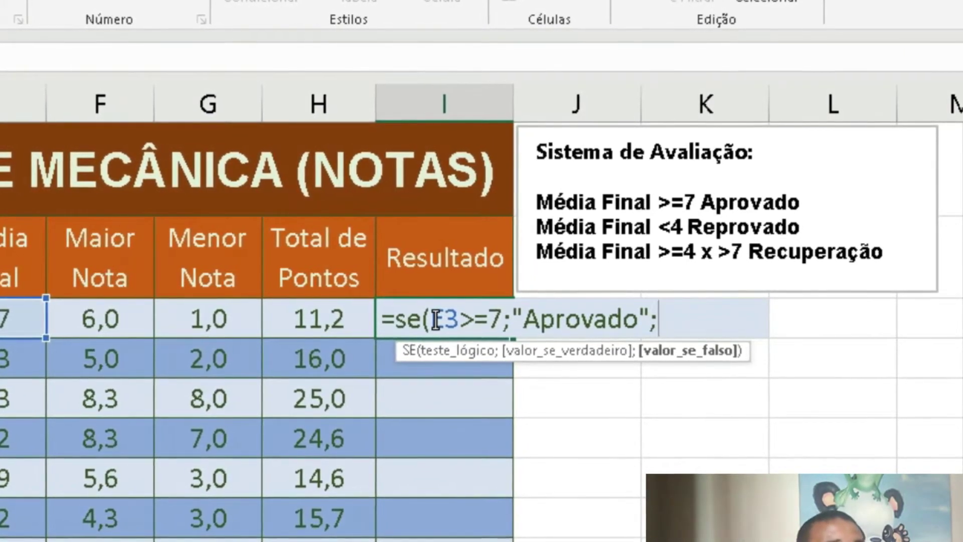
- Nest a second SE as the I3 formula's false value, testing E3<4 and returning "Reprovado" when true
{"action": "type", "text": "se"}
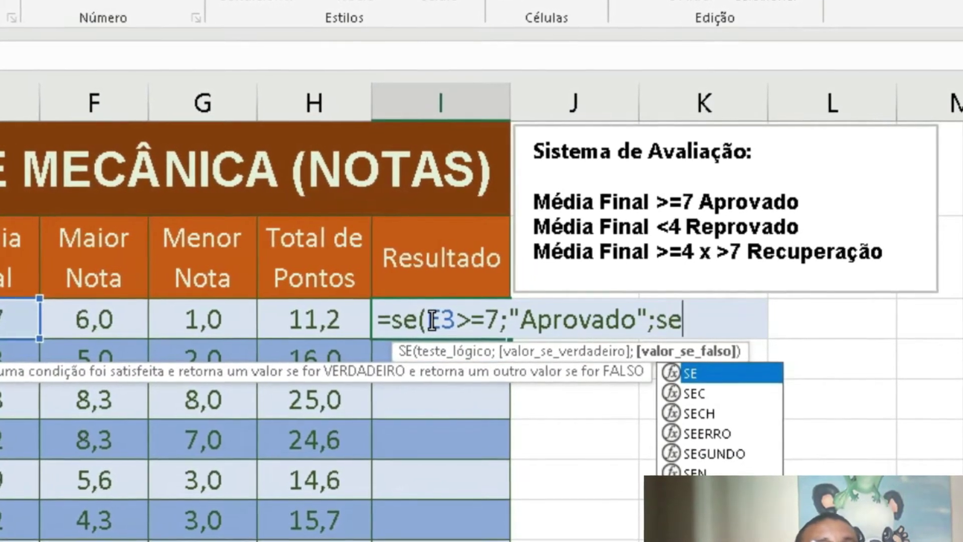
{"action": "type", "text": "("}
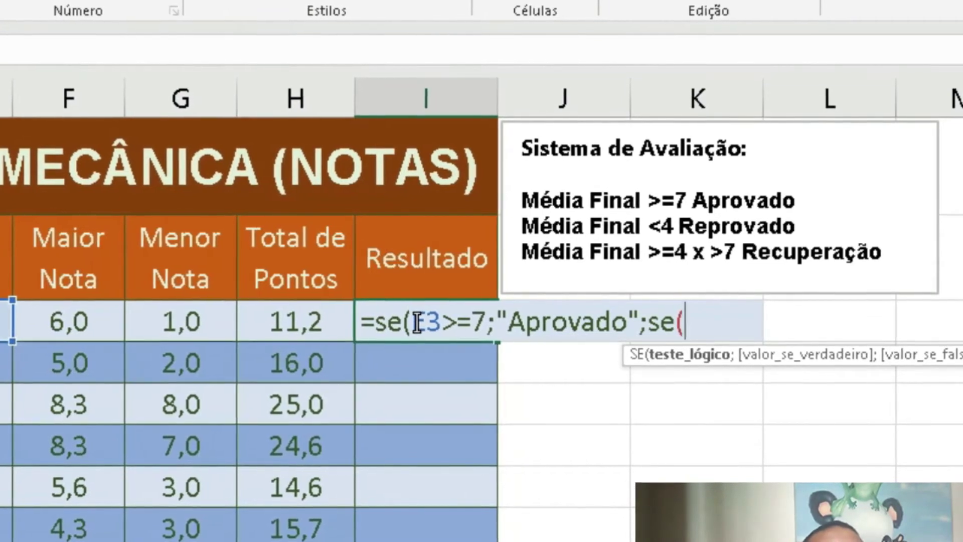
{"action": "type", "text": "E3"}
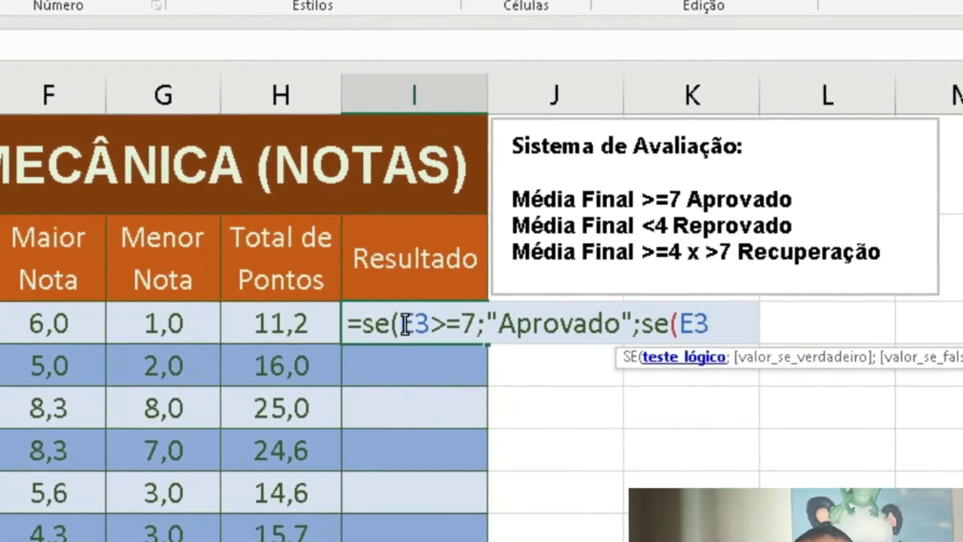
{"action": "type", "text": "<"}
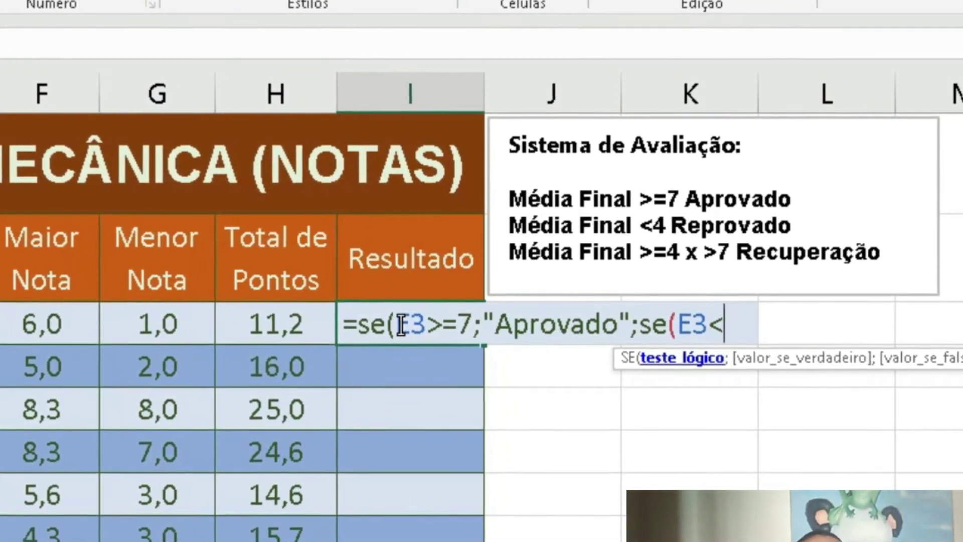
{"action": "type", "text": "4"}
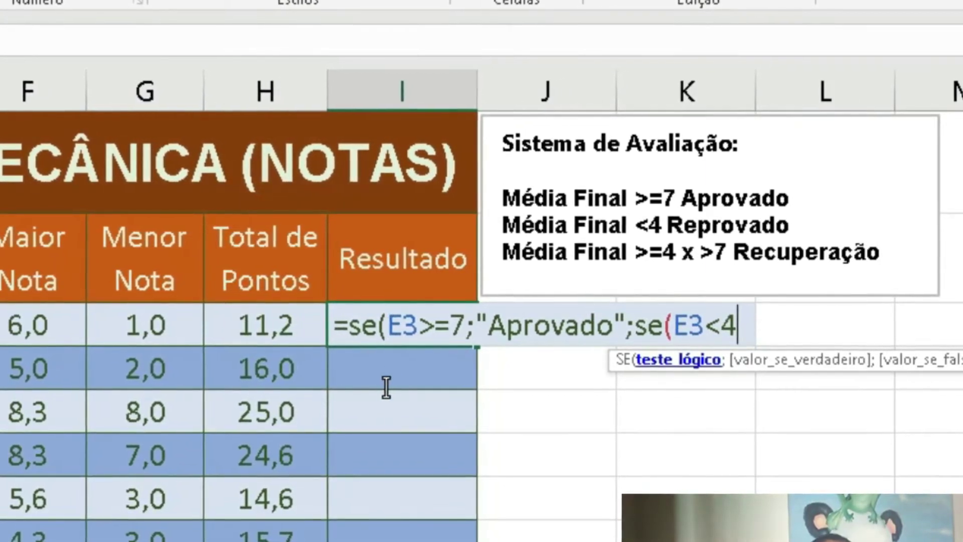
{"action": "type", "text": ";"}
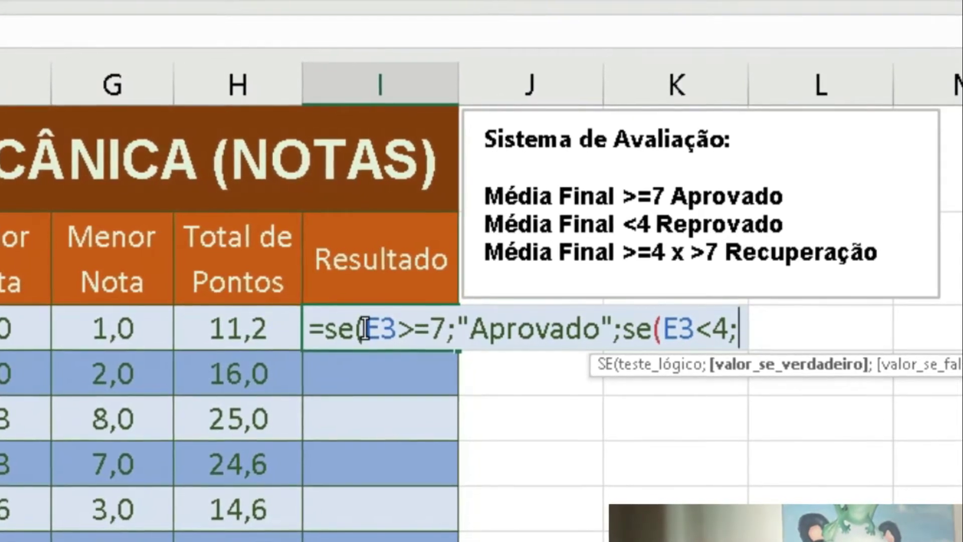
{"action": "type", "text": "\""}
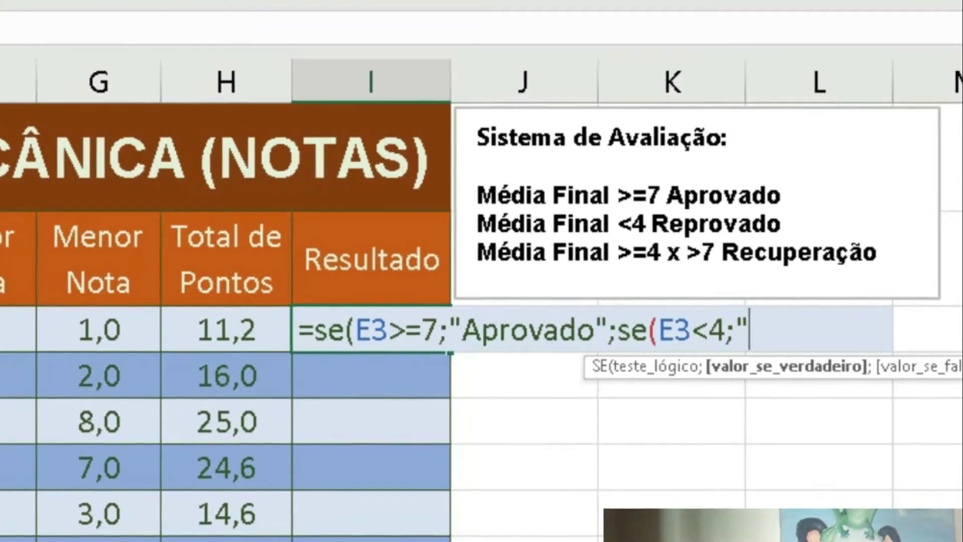
{"action": "type", "text": "Re"}
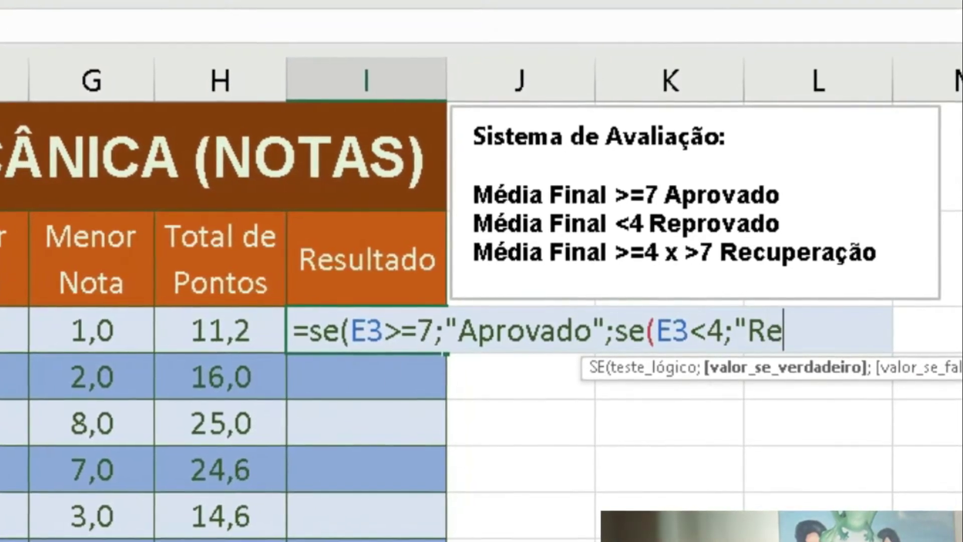
{"action": "type", "text": "p"}
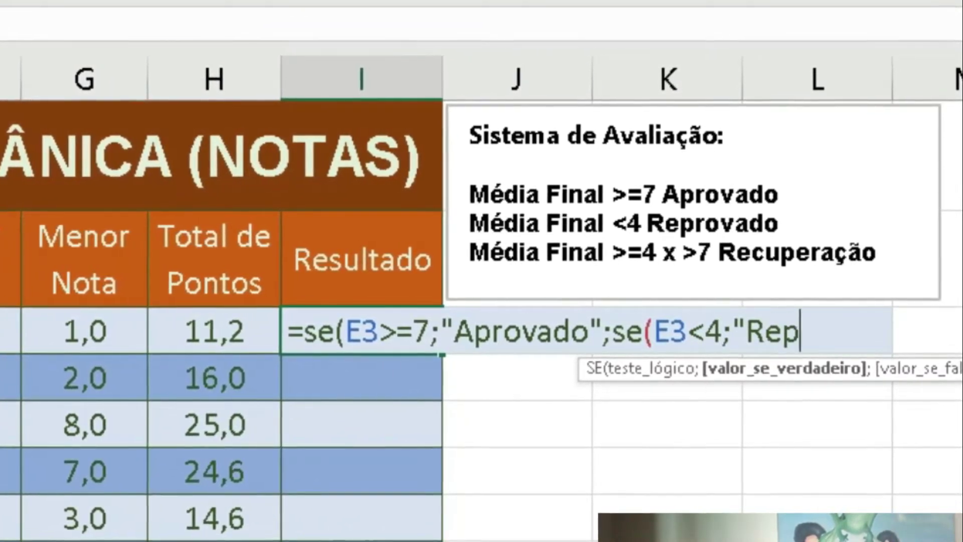
{"action": "type", "text": "rovad"}
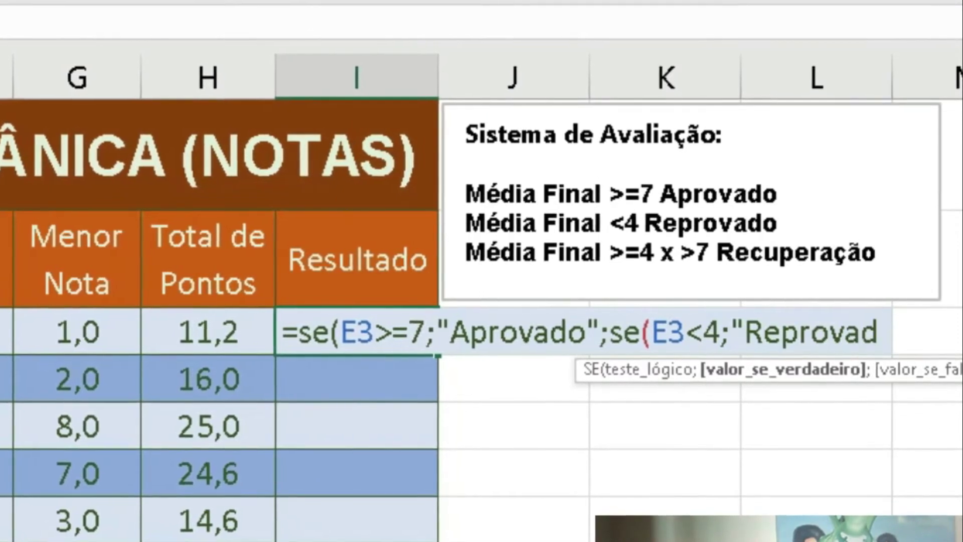
{"action": "type", "text": "o"}
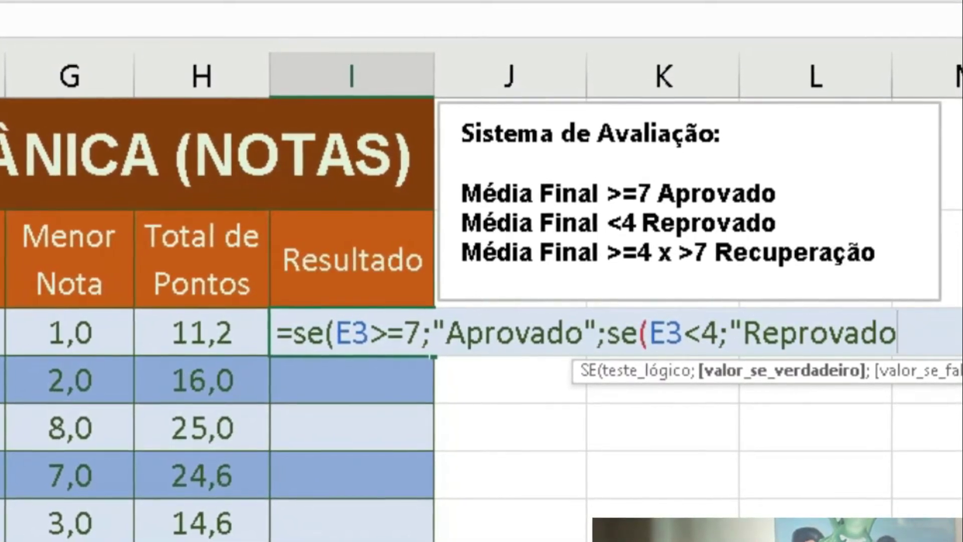
{"action": "type", "text": "\""}
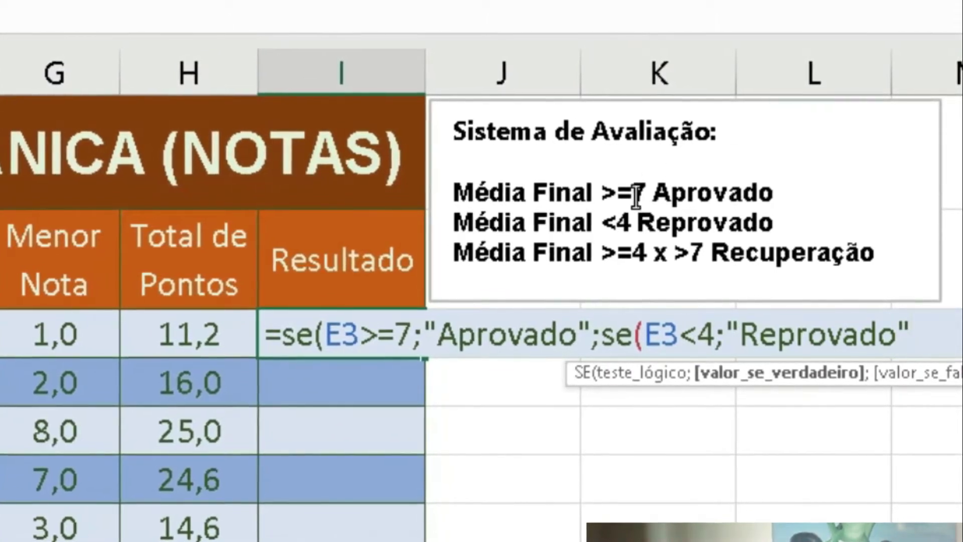
- Complete the I3 formula with "Recuperação" as the nested SE's false value, close both parentheses and enter it
{"action": "type", "text": ";"}
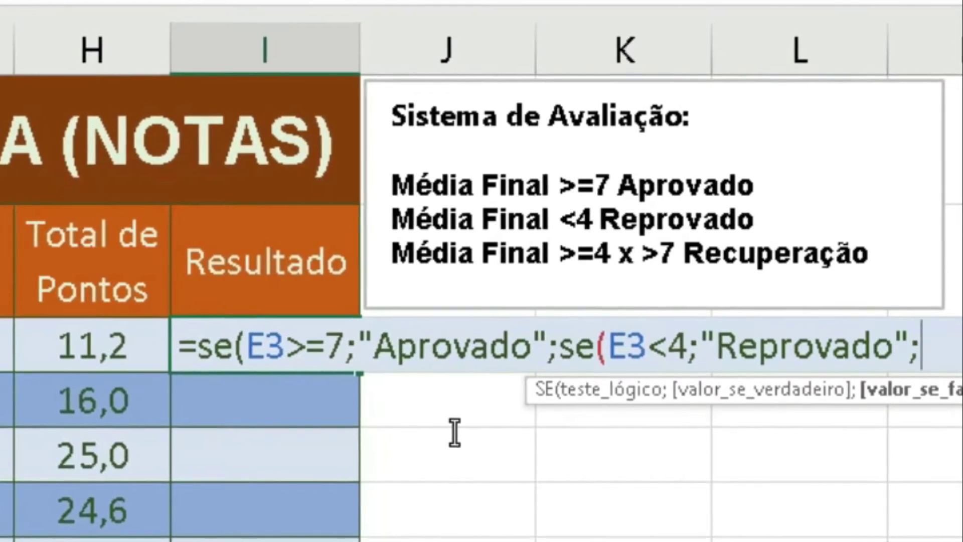
{"action": "type", "text": "\""}
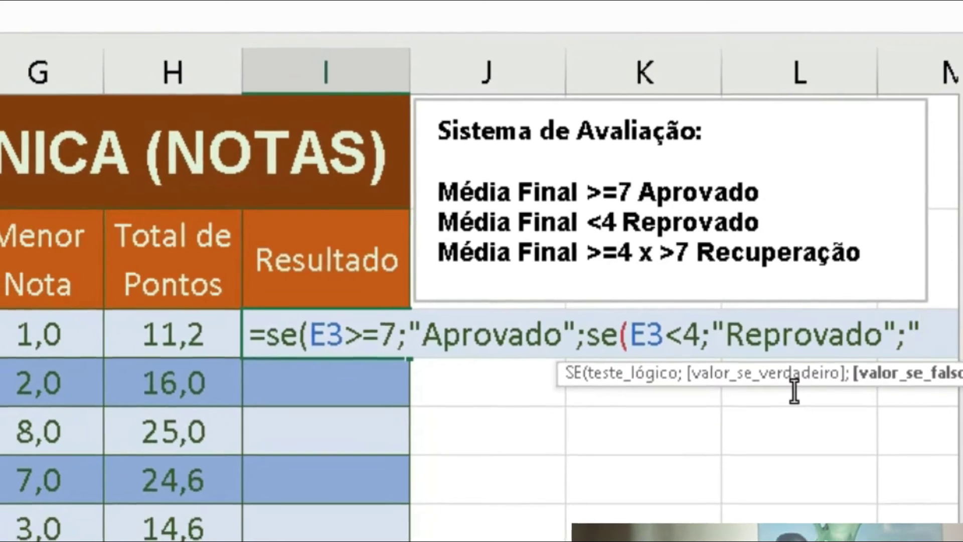
{"action": "type", "text": "Recu"}
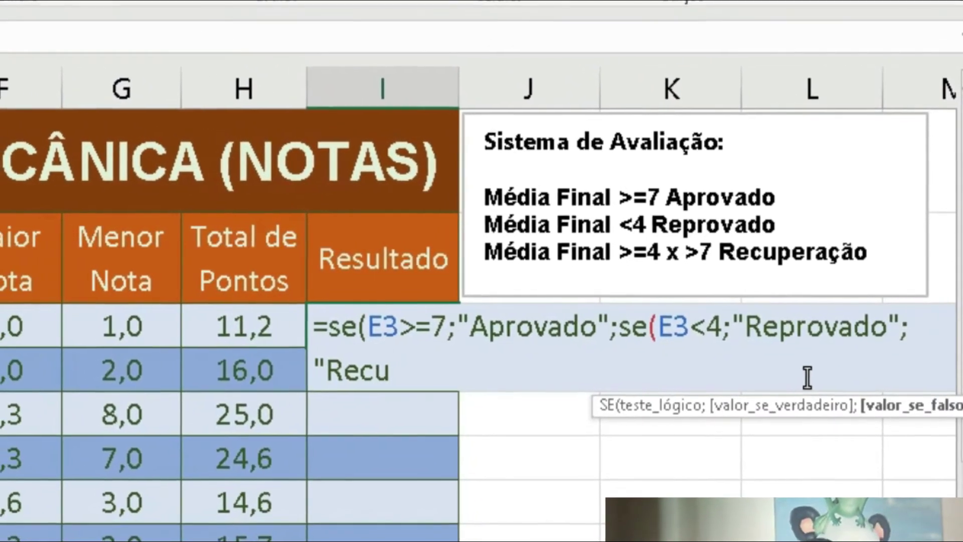
{"action": "type", "text": "peração"}
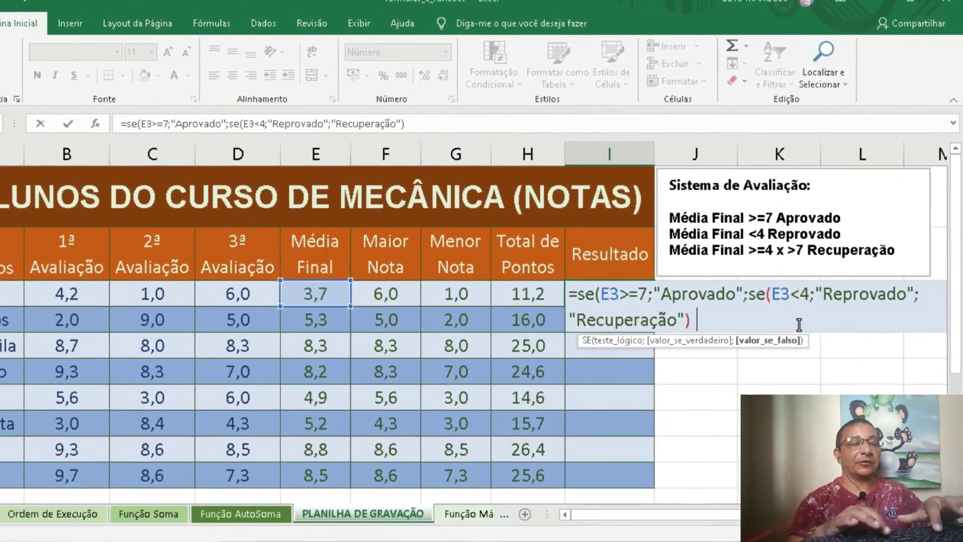
{"action": "type", "text": ")"}
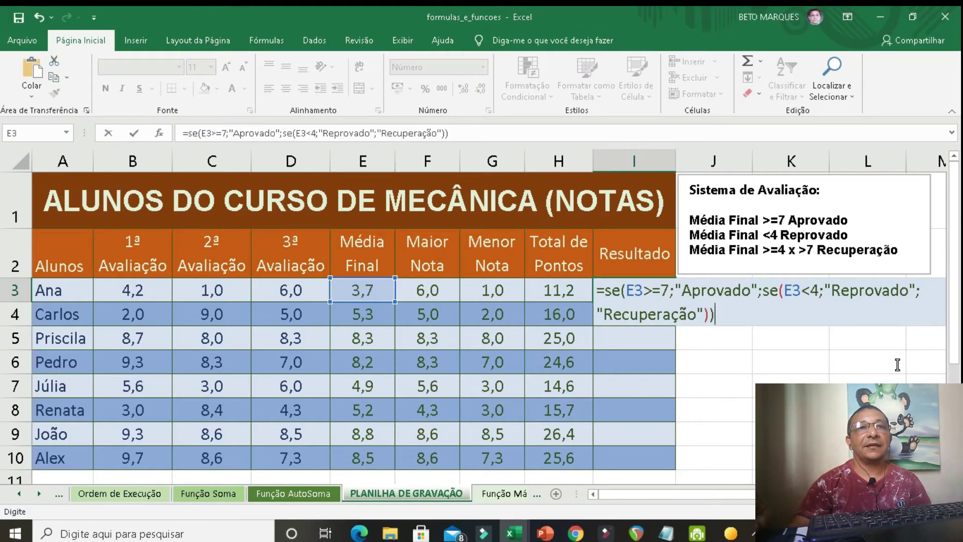
{"action": "key", "text": "Return"}
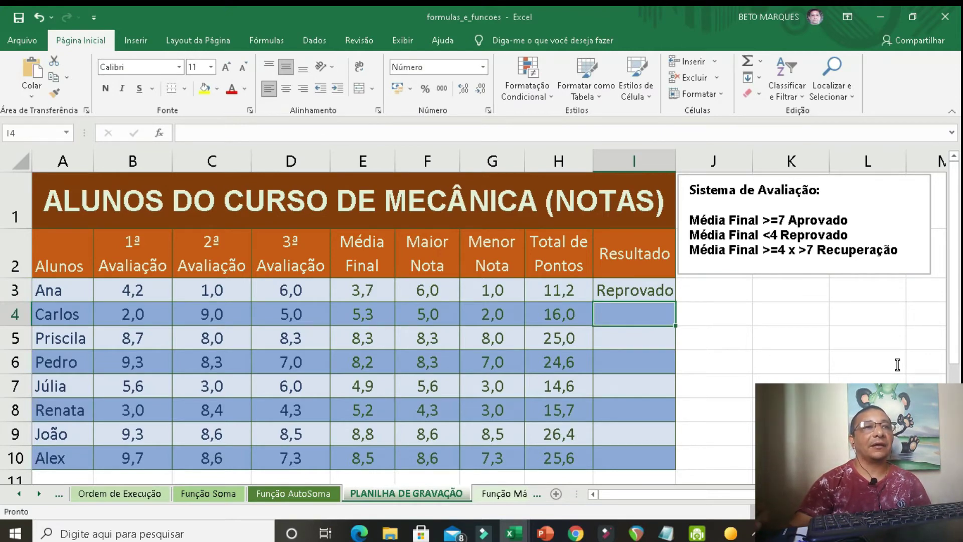
{"action": "key", "text": "Up"}
{"action": "key", "text": "Left"}
{"action": "key", "text": "Left"}
{"action": "key", "text": "Left"}
{"action": "key", "text": "Left"}
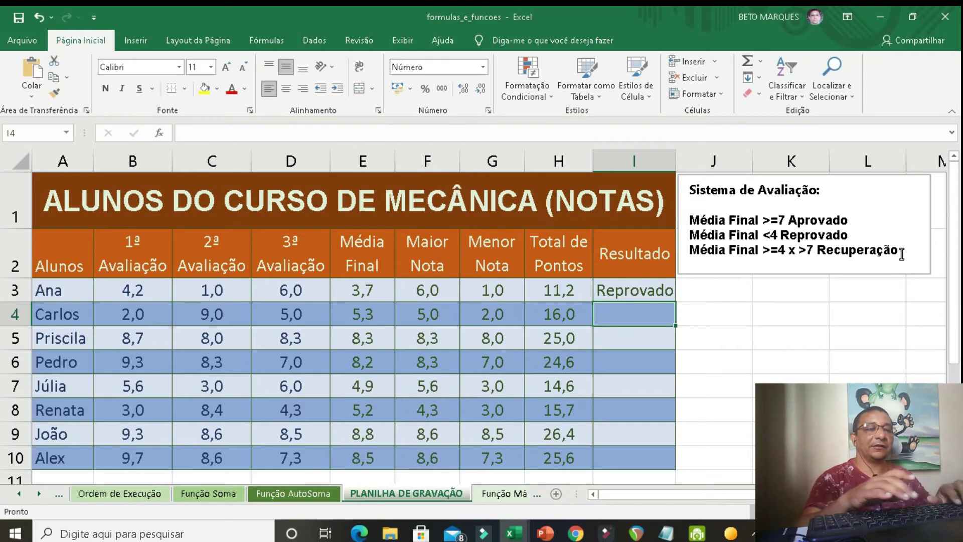
- Start a SE formula in cell I4 with the logical test E4>=7
{"action": "type", "text": "=se"}
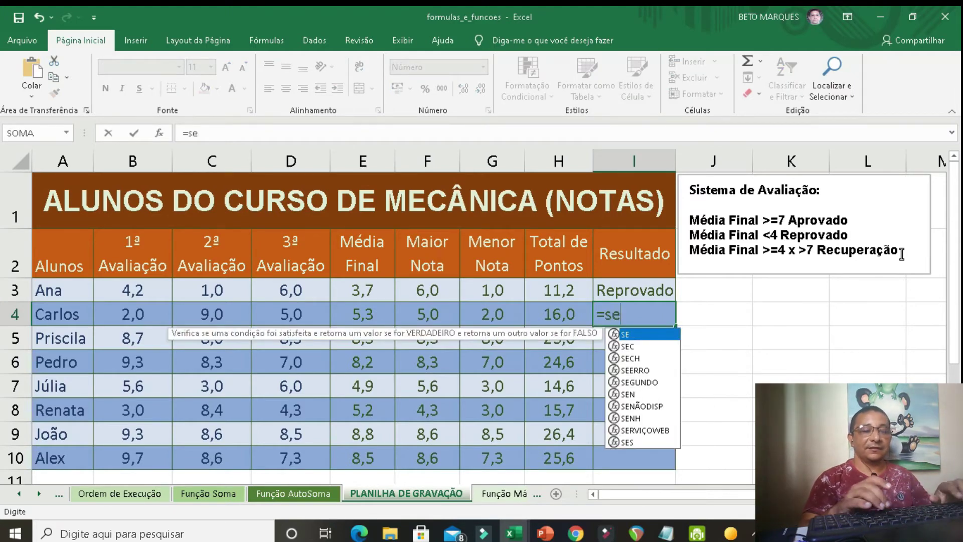
{"action": "type", "text": "("}
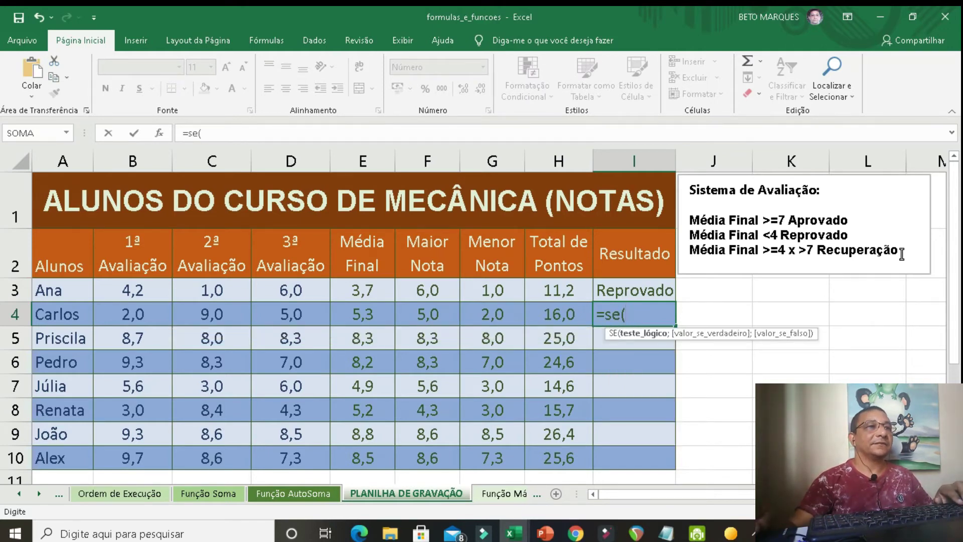
{"action": "key", "text": "Left"}
{"action": "key", "text": "Left"}
{"action": "key", "text": "Left"}
{"action": "key", "text": "Left"}
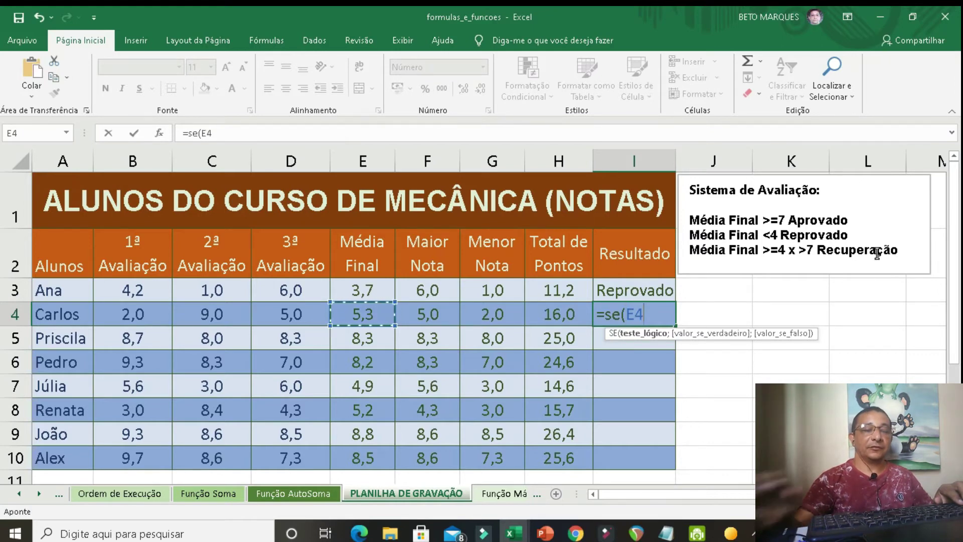
{"action": "type", "text": ">"}
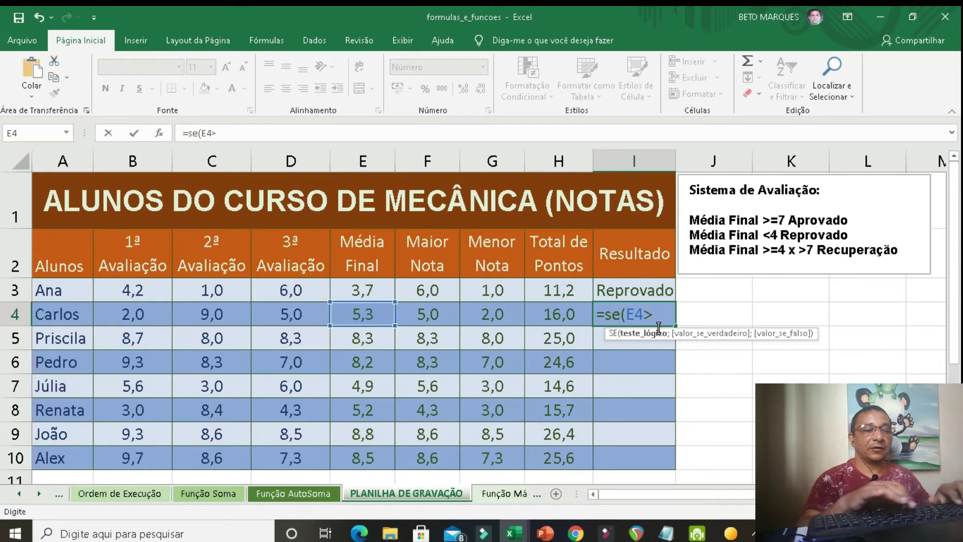
{"action": "type", "text": "=7"}
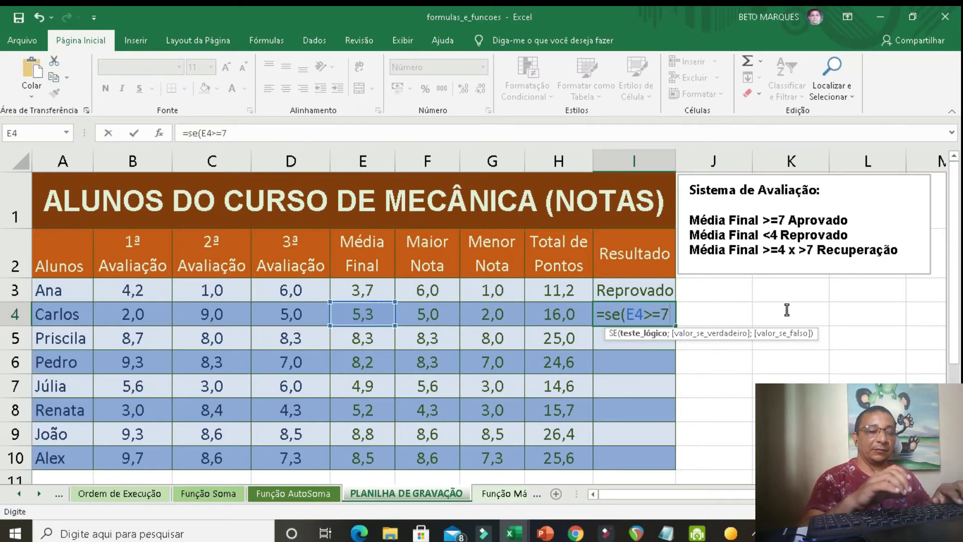
- Add "aprovado" as the true value of the I4 formula and enter it
{"action": "type", "text": ";"}
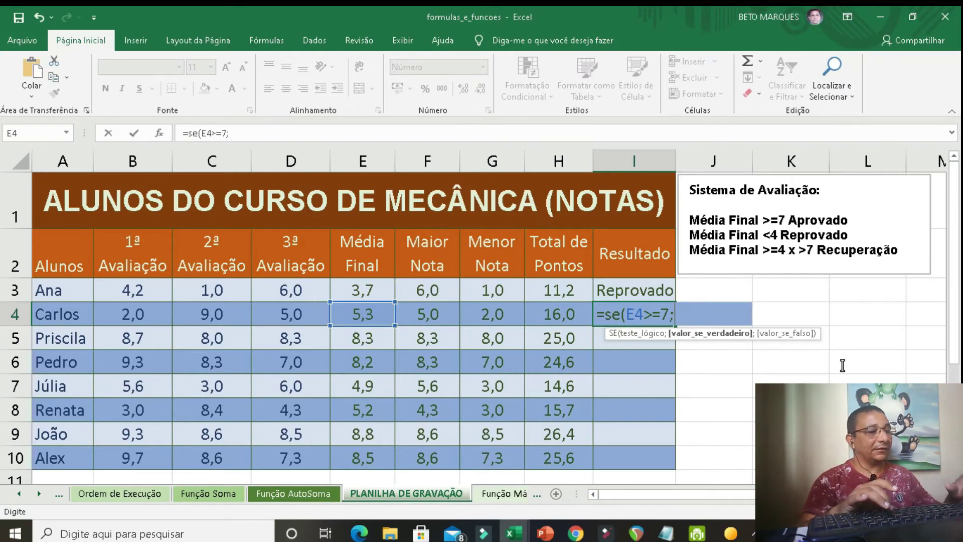
{"action": "type", "text": "\""}
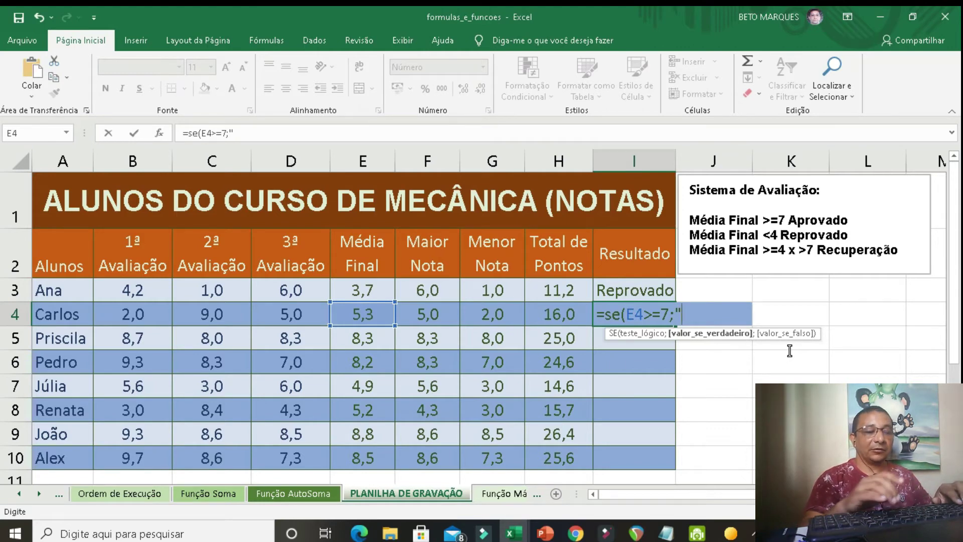
{"action": "type", "text": "aprov"}
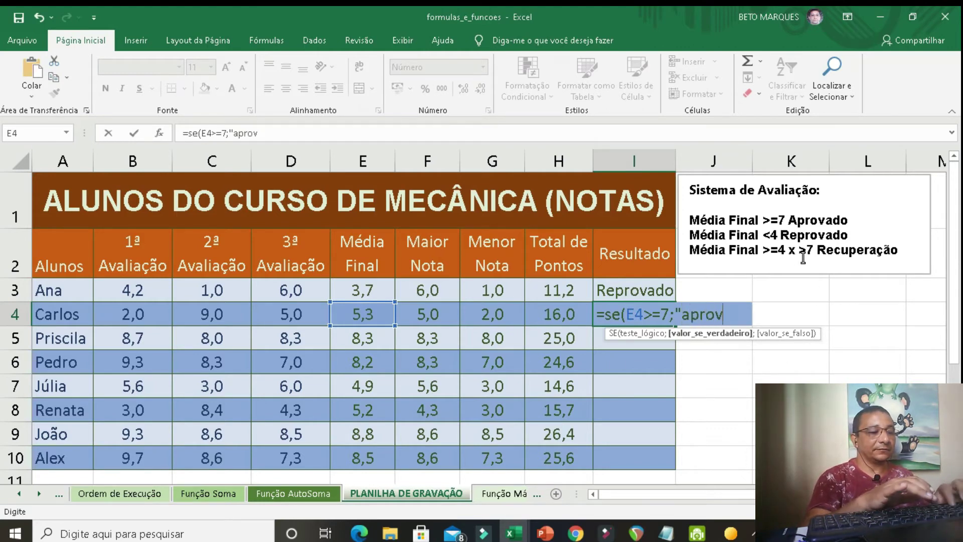
{"action": "type", "text": "ado"}
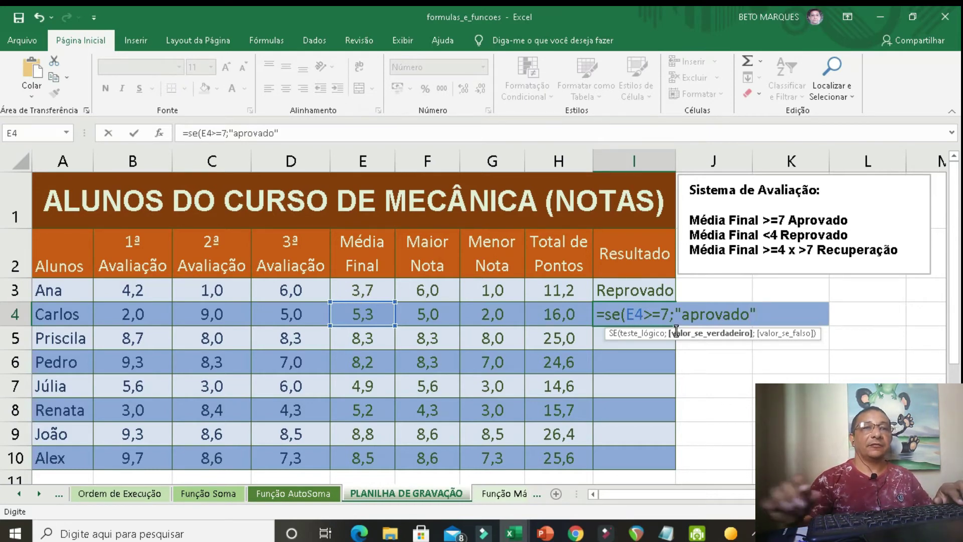
{"action": "key", "text": "Return"}
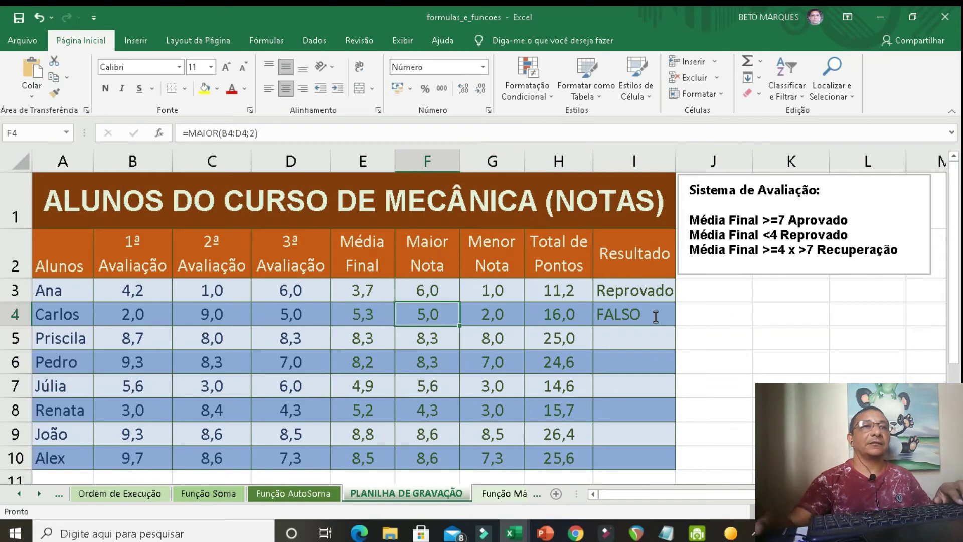
- Reopen the I4 formula for editing and capitalise its true value as "Aprovado"
{"action": "left_click", "coordinate": [656, 315]}
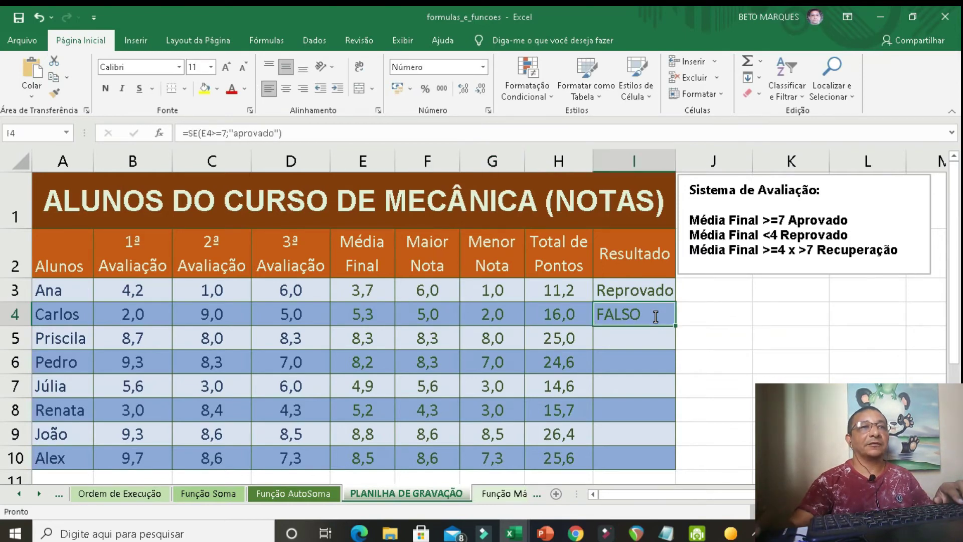
{"action": "double_click", "coordinate": [655, 316]}
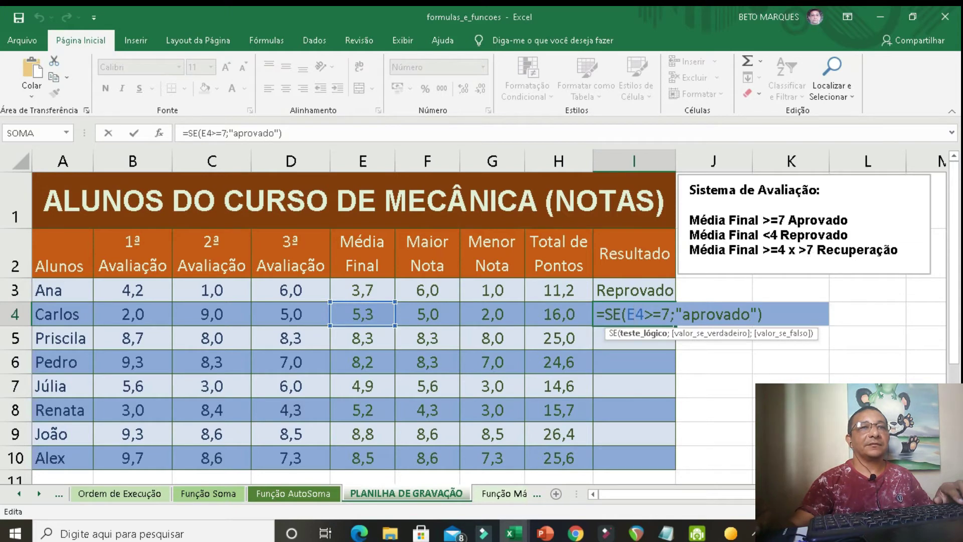
{"action": "key", "text": "Right"}
{"action": "key", "text": "Right"}
{"action": "key", "text": "Right"}
{"action": "key", "text": "Right"}
{"action": "key", "text": "Right"}
{"action": "key", "text": "Right"}
{"action": "key", "text": "Right"}
{"action": "key", "text": "BackSpace"}
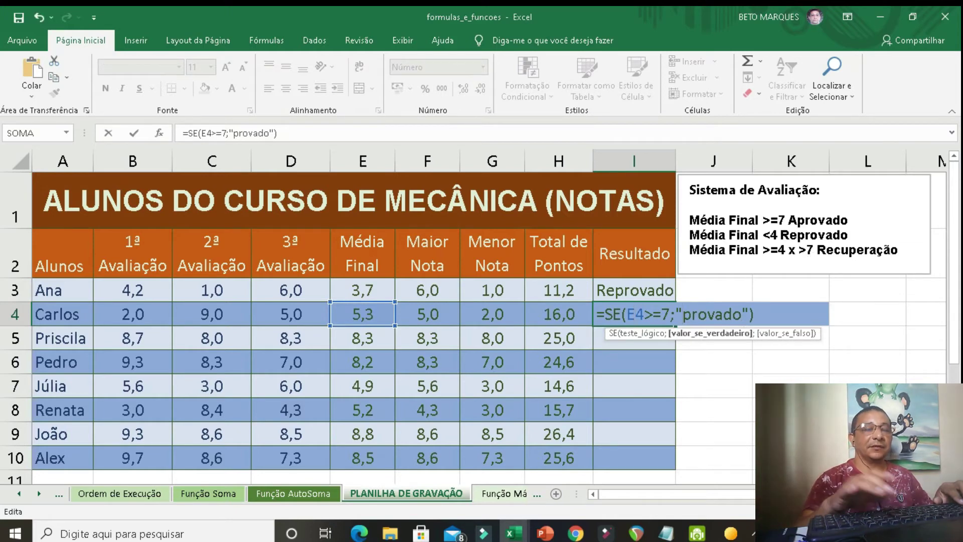
{"action": "type", "text": "A"}
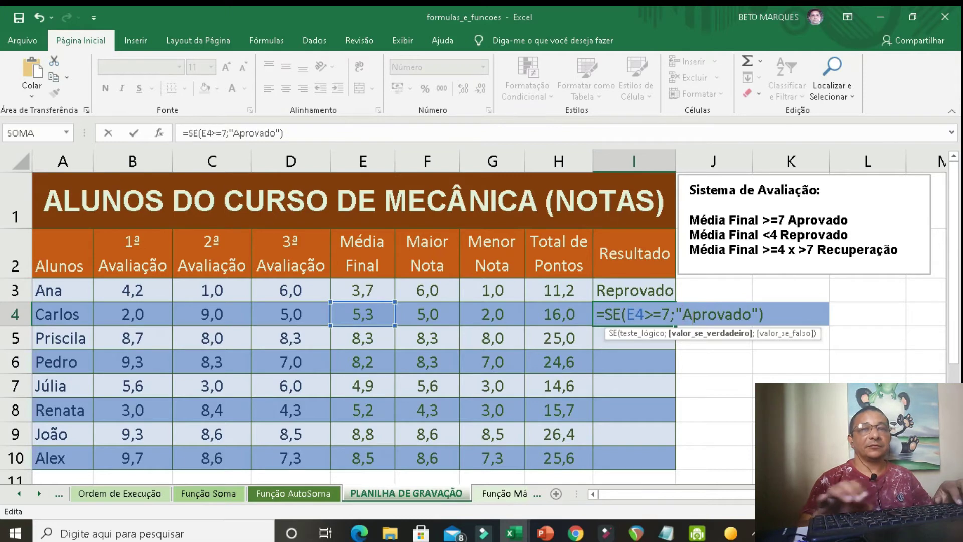
- Remove the closing parenthesis of the I4 formula and add a semicolon after "Aprovado" for the false value
{"action": "key", "text": "Right"}
{"action": "key", "text": "Right"}
{"action": "key", "text": "Right"}
{"action": "key", "text": "Right"}
{"action": "key", "text": "Right"}
{"action": "key", "text": "Right"}
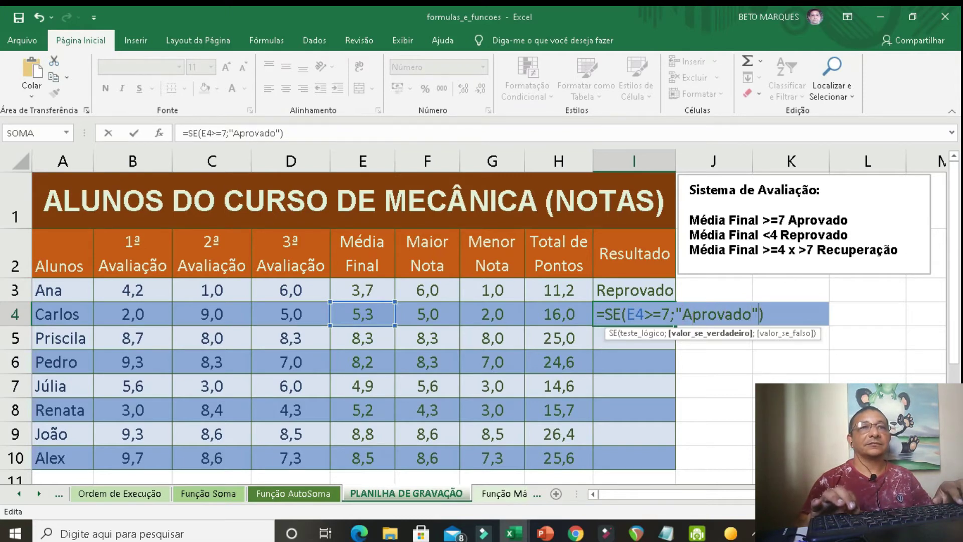
{"action": "key", "text": "Right"}
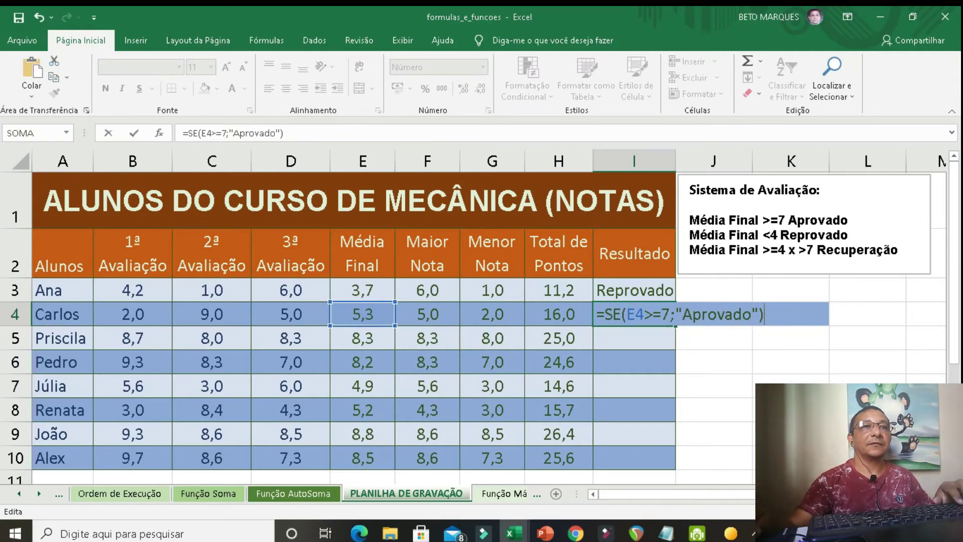
{"action": "key", "text": "BackSpace"}
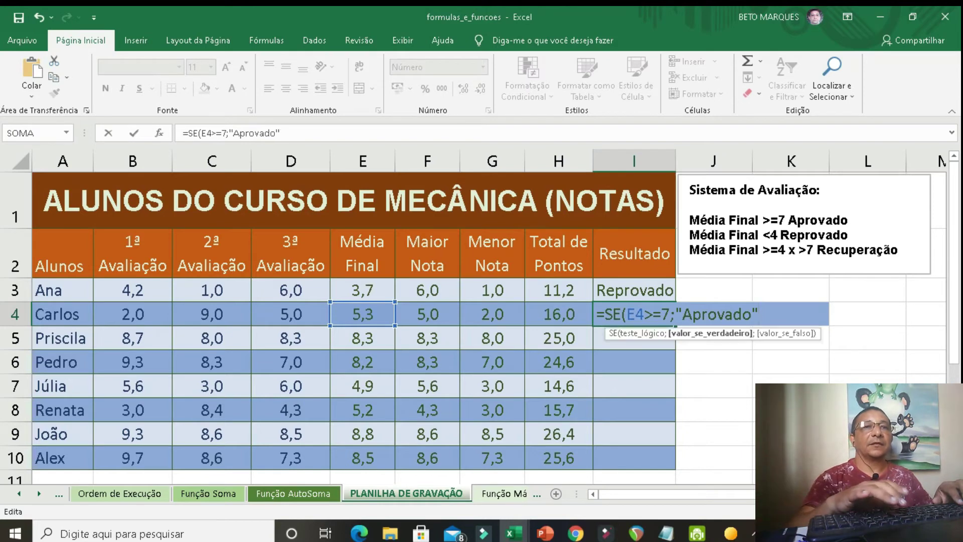
{"action": "type", "text": ";"}
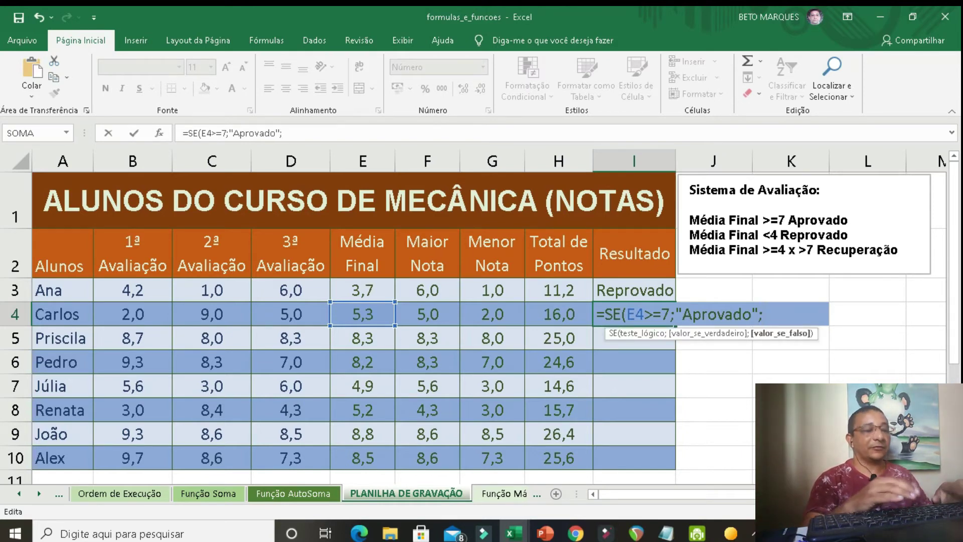
- Nest a second SE as the I4 formula's false value, testing E4<4 and returning "Reprovado" when true
{"action": "type", "text": "se"}
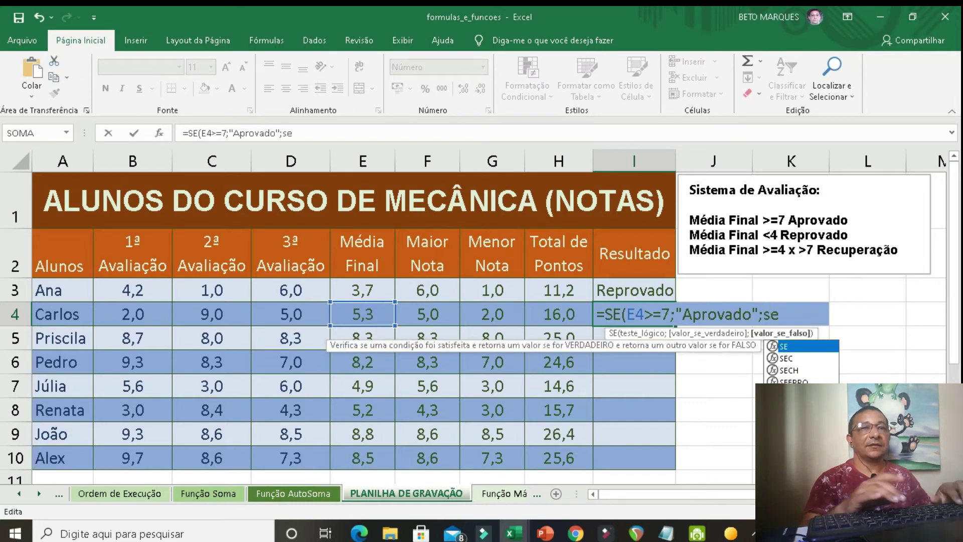
{"action": "type", "text": "("}
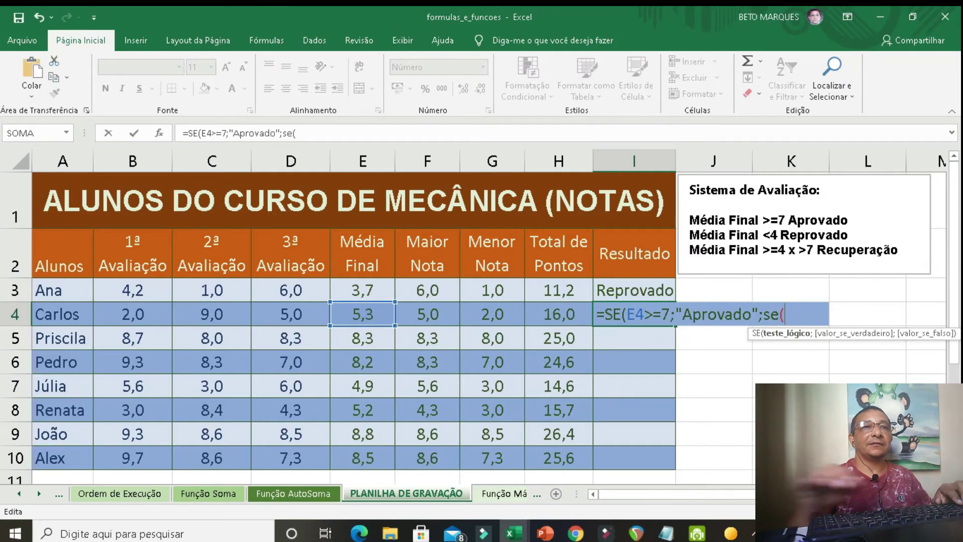
{"action": "left_click", "coordinate": [363, 313]}
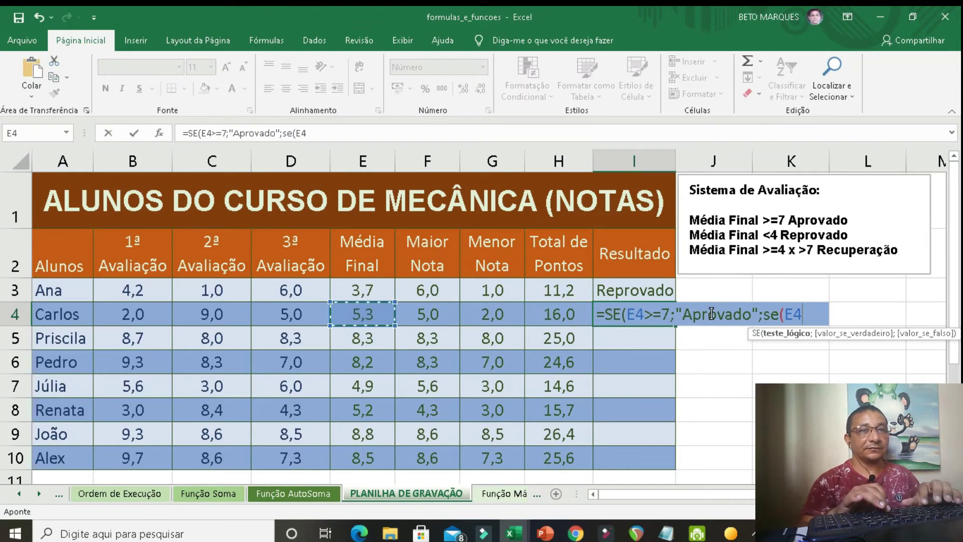
{"action": "type", "text": "<"}
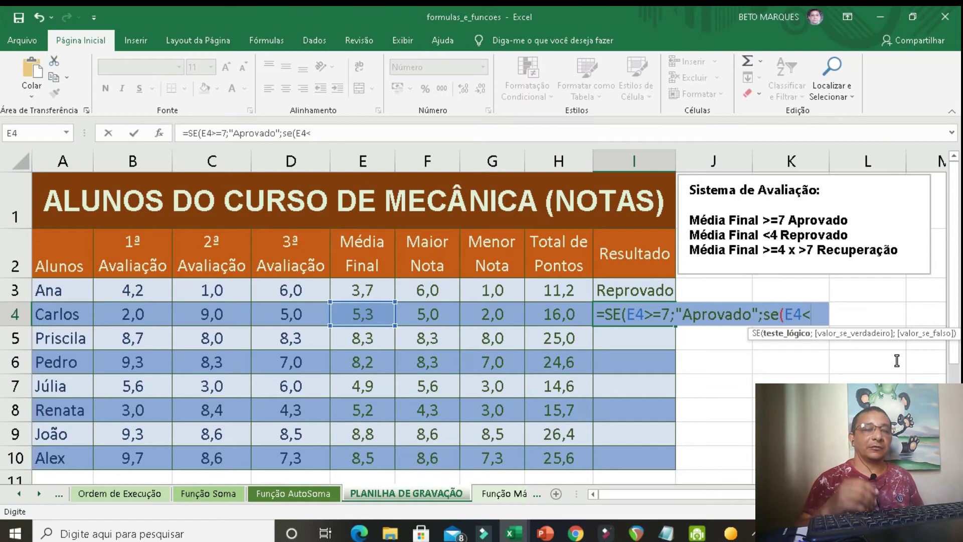
{"action": "type", "text": "4"}
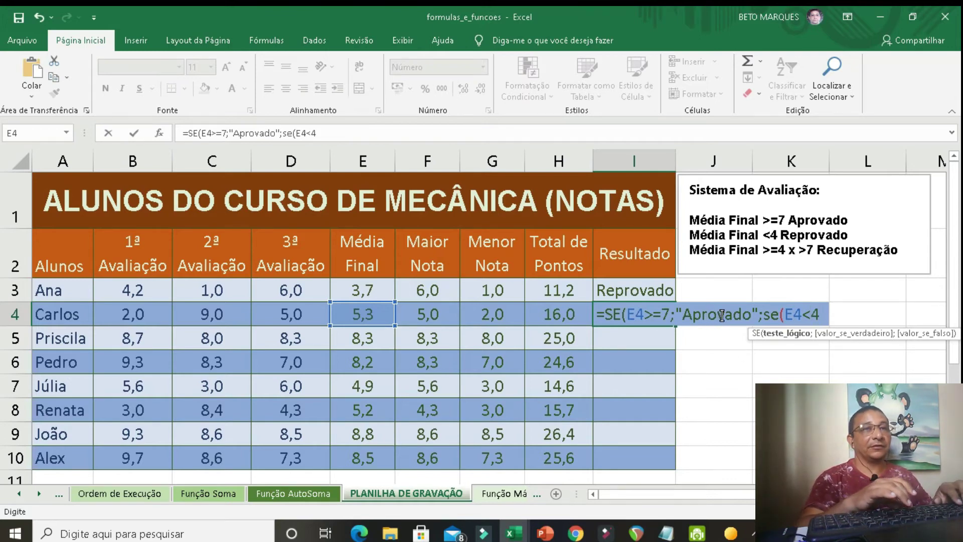
{"action": "type", "text": ";"}
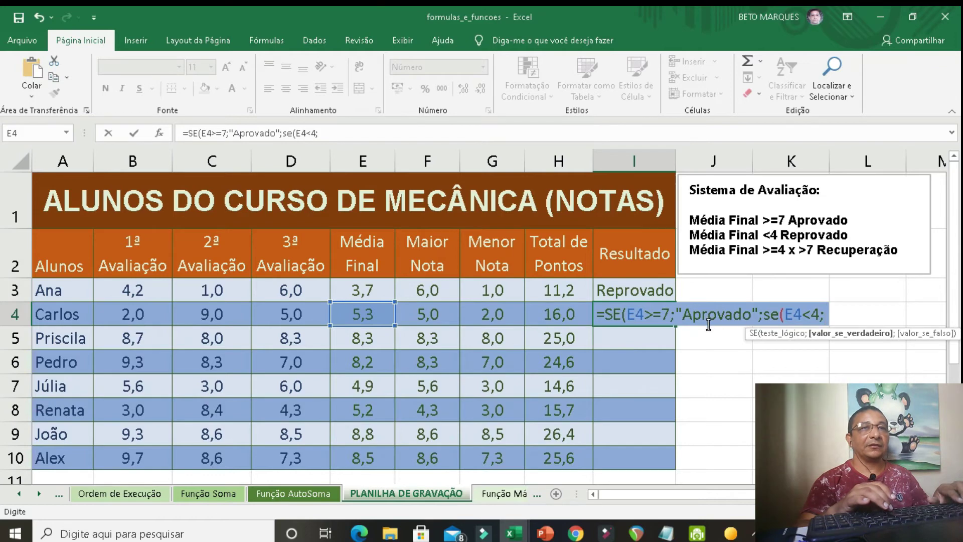
{"action": "type", "text": "\""}
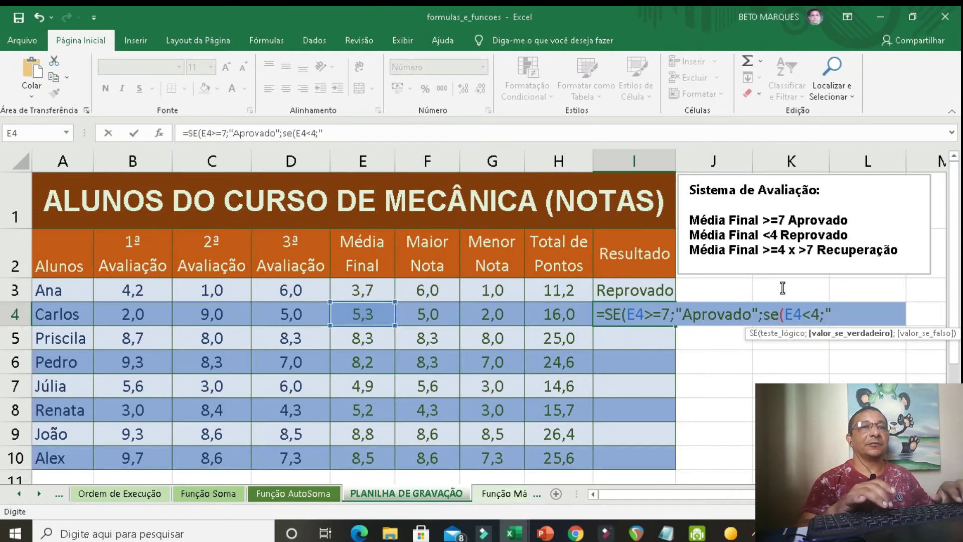
{"action": "type", "text": "R"}
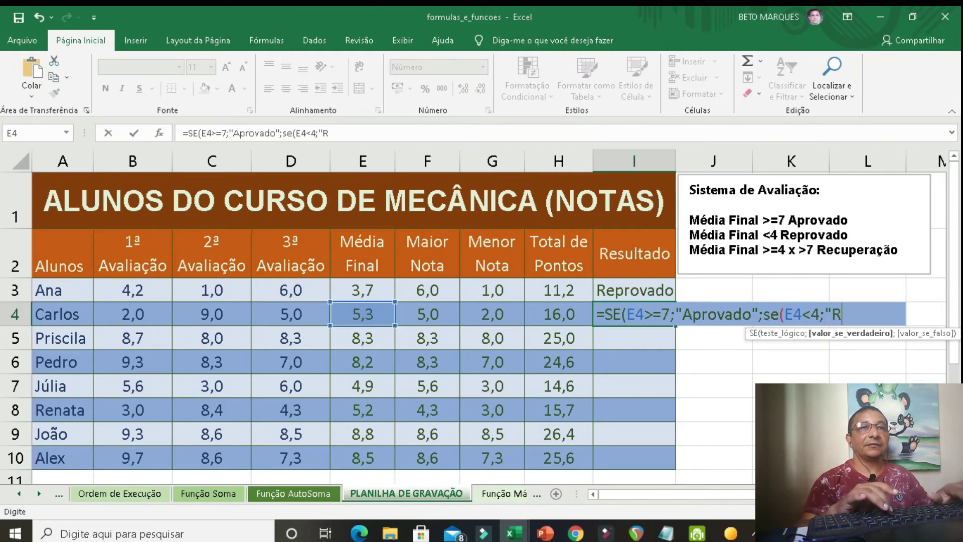
{"action": "type", "text": "epr"}
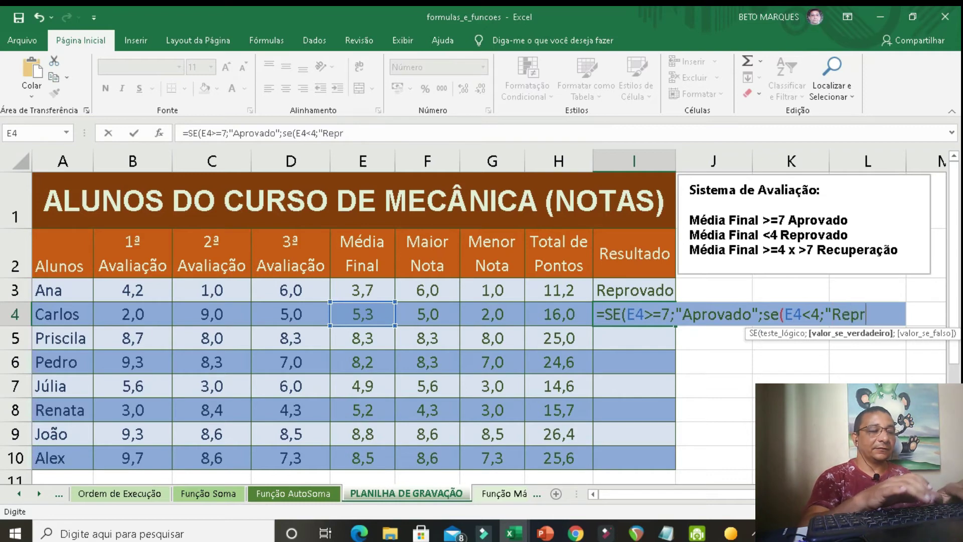
{"action": "type", "text": "ovado"}
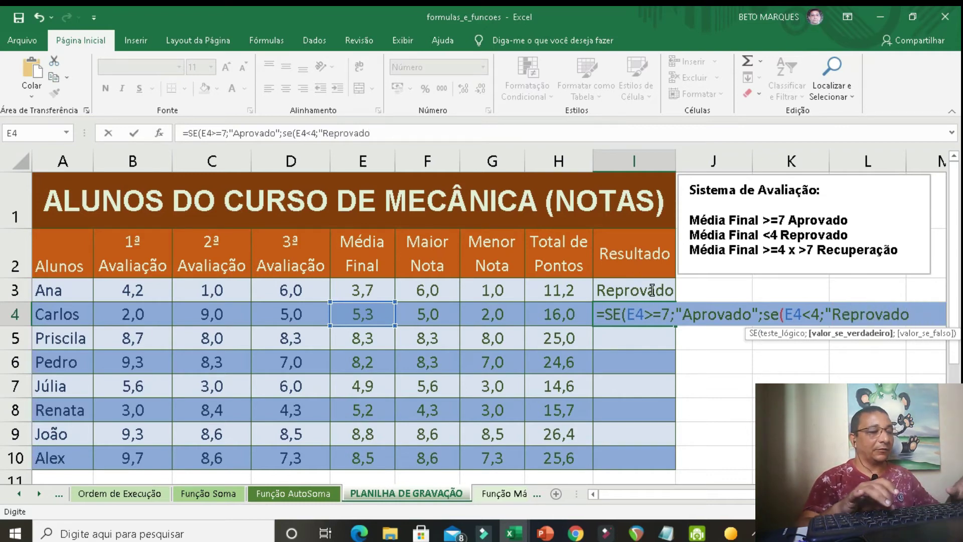
{"action": "type", "text": "\""}
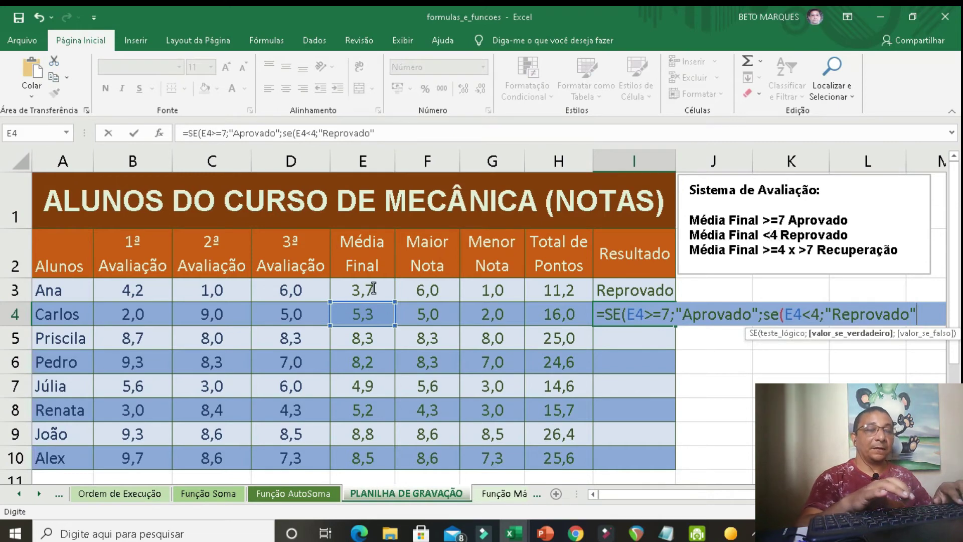
- Set "Recuperação" as the nested SE's false value in the I4 formula, close both functions and enter the formula
{"action": "type", "text": ";"}
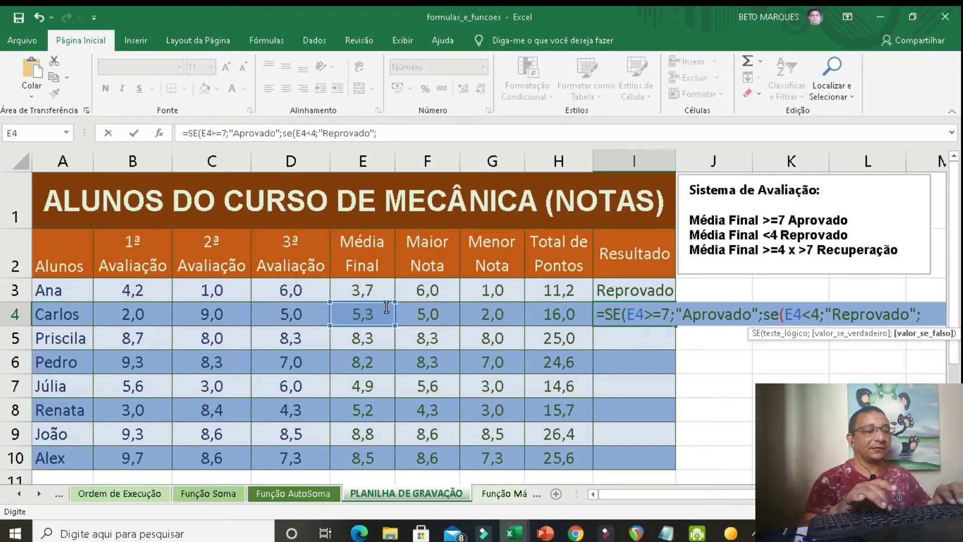
{"action": "type", "text": "\""}
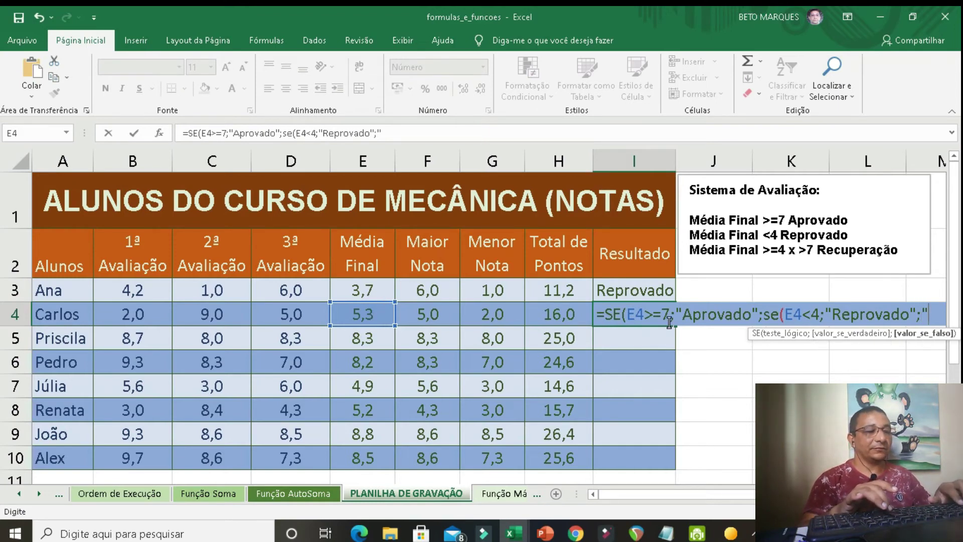
{"action": "type", "text": "Re"}
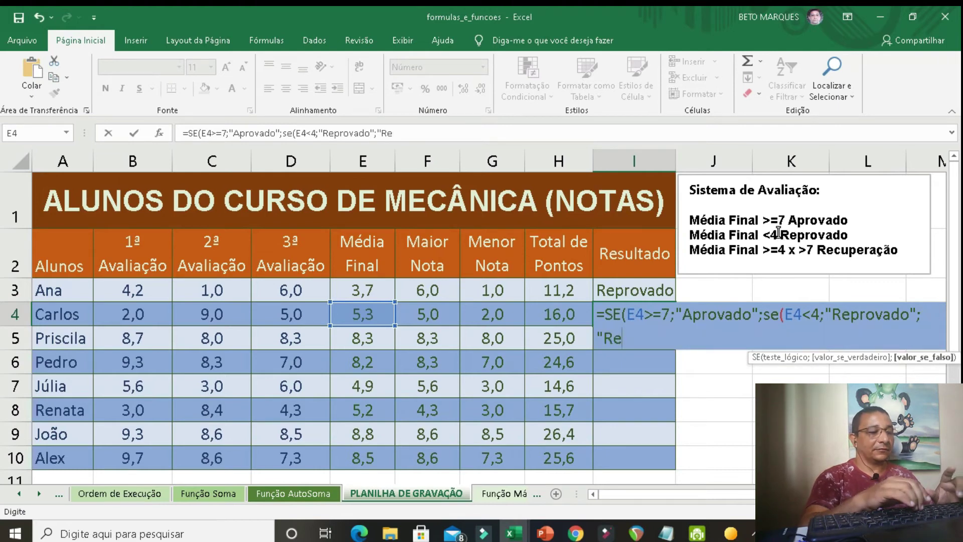
{"action": "type", "text": "cuper"}
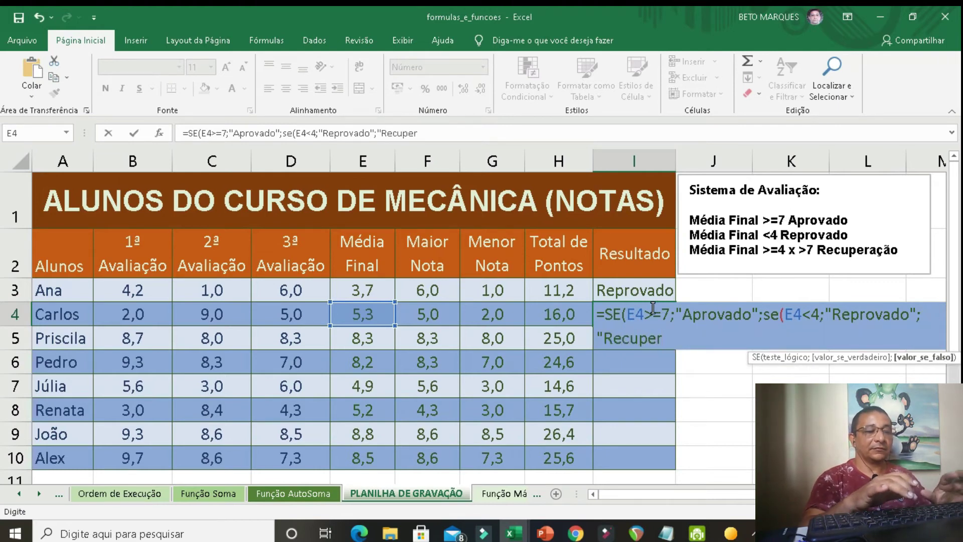
{"action": "type", "text": "açã"}
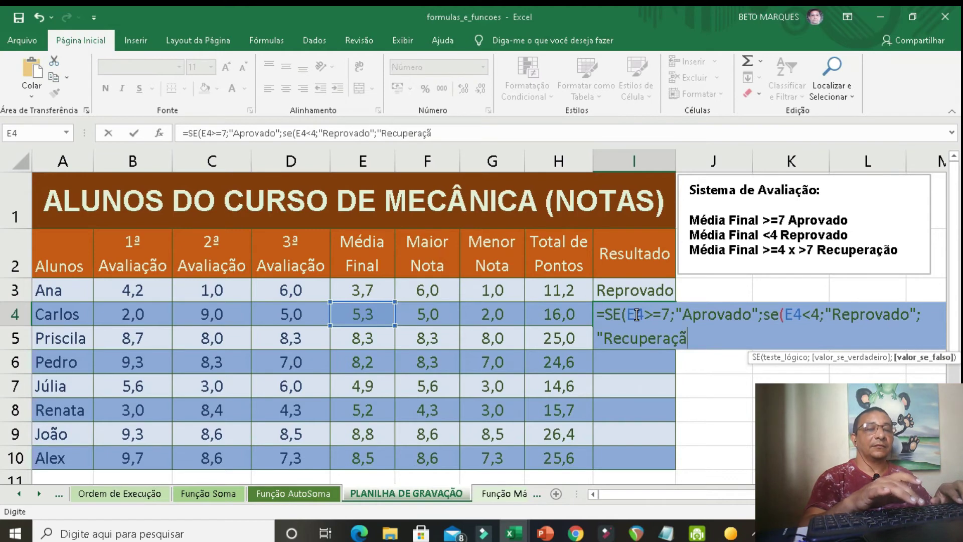
{"action": "type", "text": "o"}
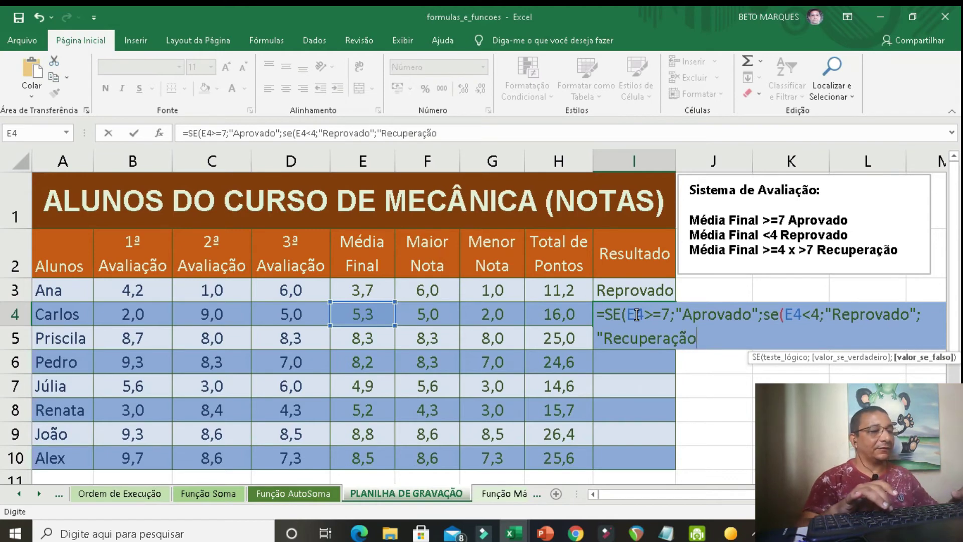
{"action": "type", "text": "\" "}
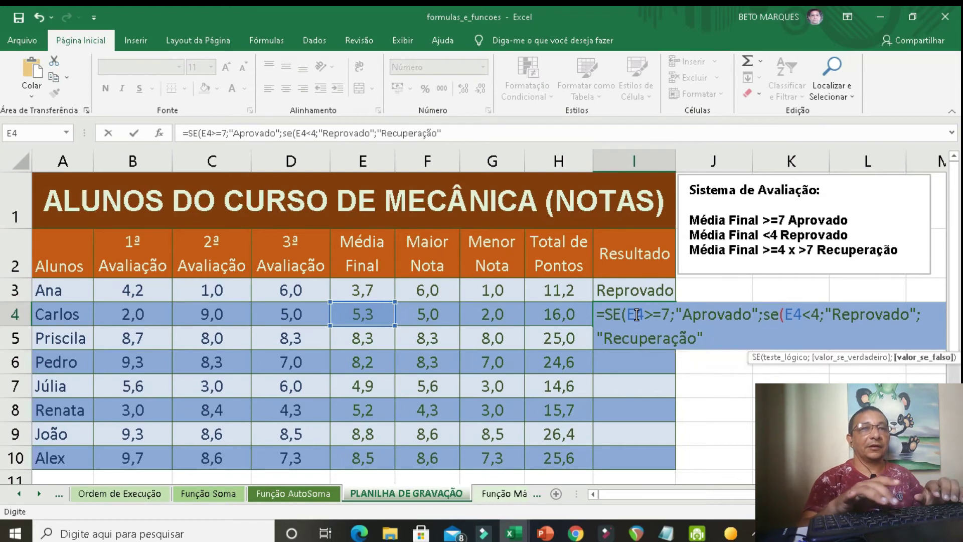
{"action": "type", "text": ")"}
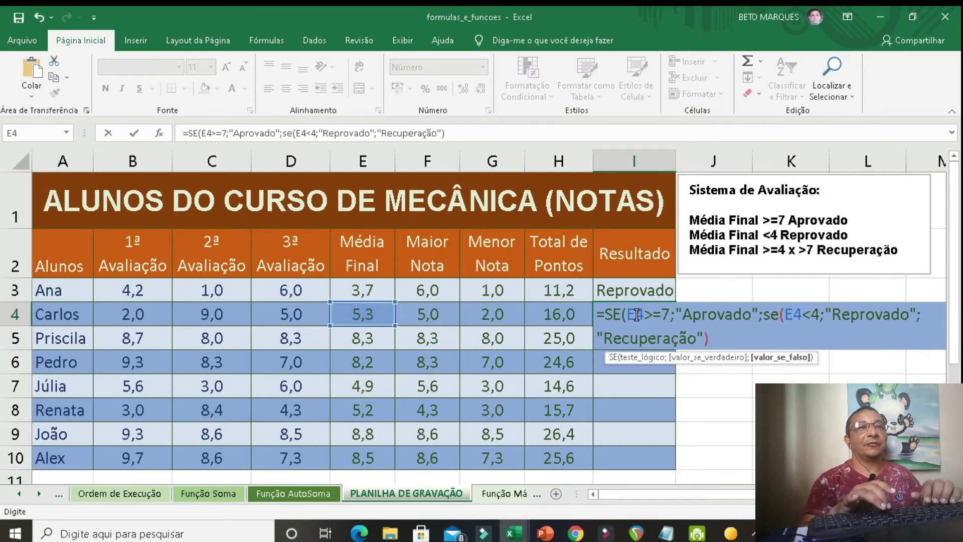
{"action": "type", "text": ")"}
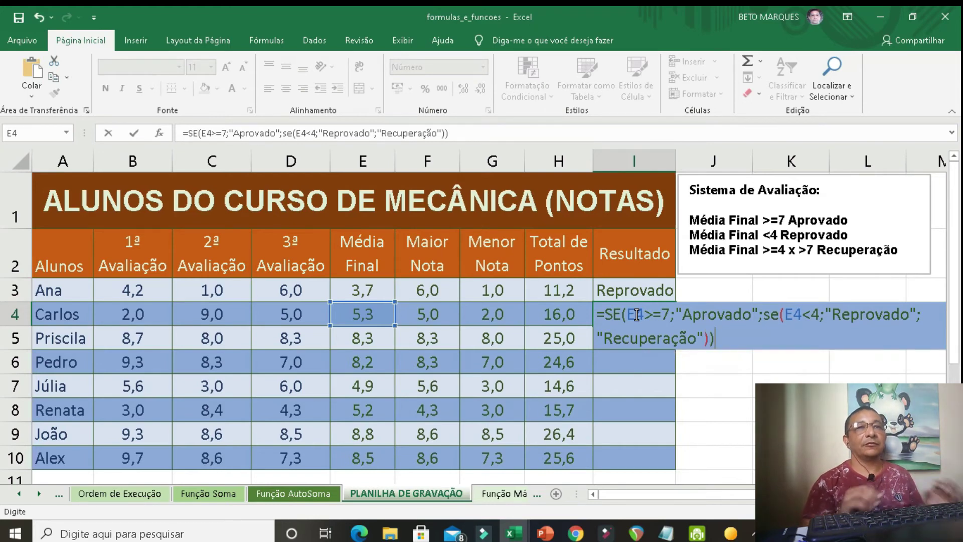
{"action": "key", "text": "Return"}
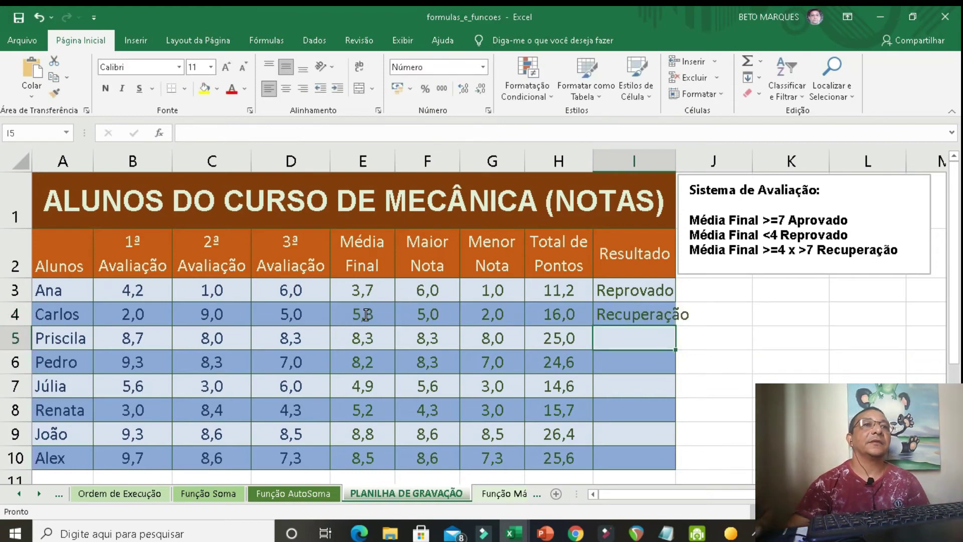
- Autofit the Resultado column's width and fill the formulas from I3:I4 down through I10
{"action": "double_click", "coordinate": [676, 162]}
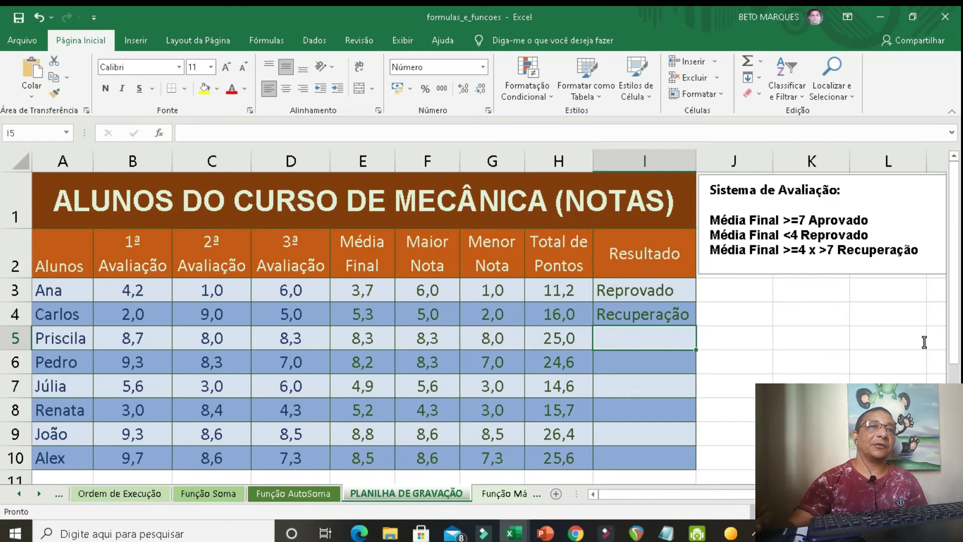
{"action": "key", "text": "Up"}
{"action": "key", "text": "Up"}
{"action": "key", "text": "shift+Down"}
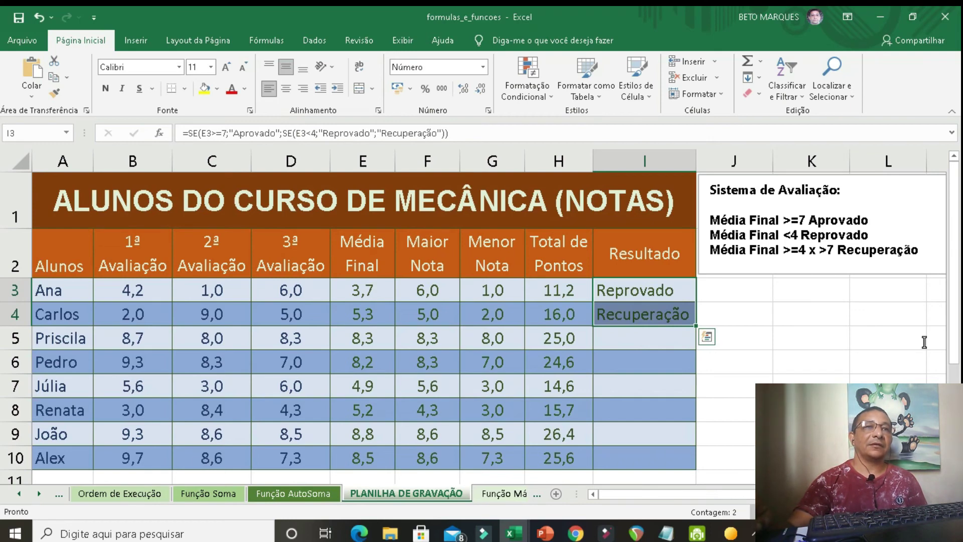
{"action": "double_click", "coordinate": [695, 326]}
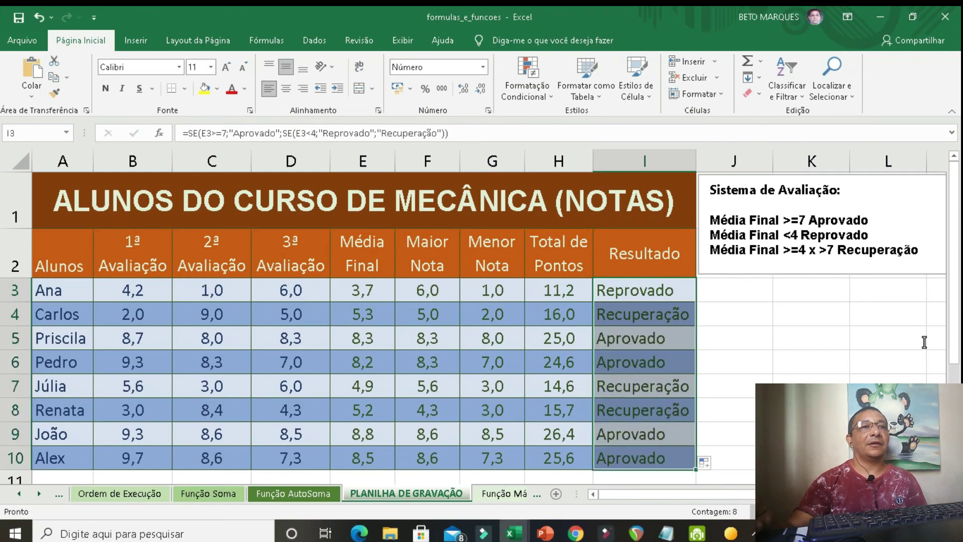
{"action": "left_click", "coordinate": [810, 338]}
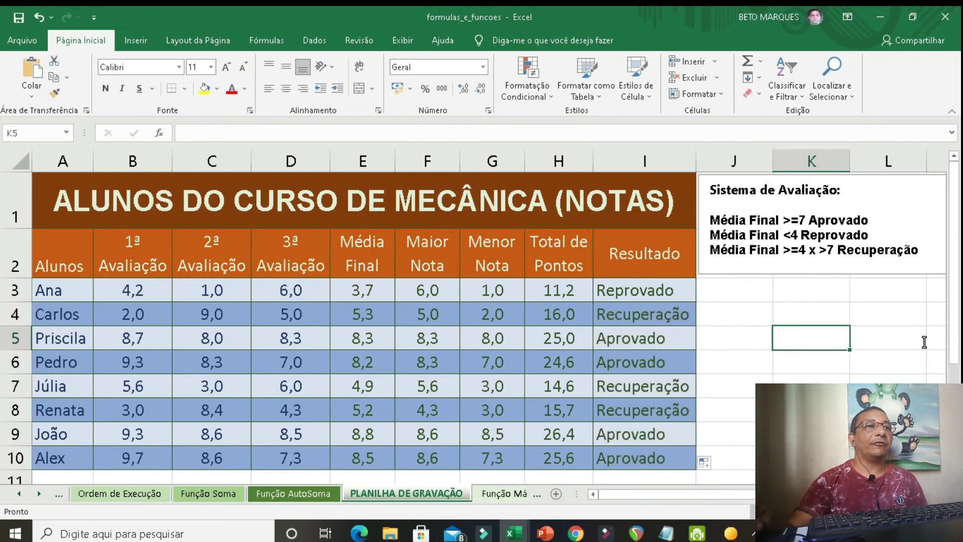